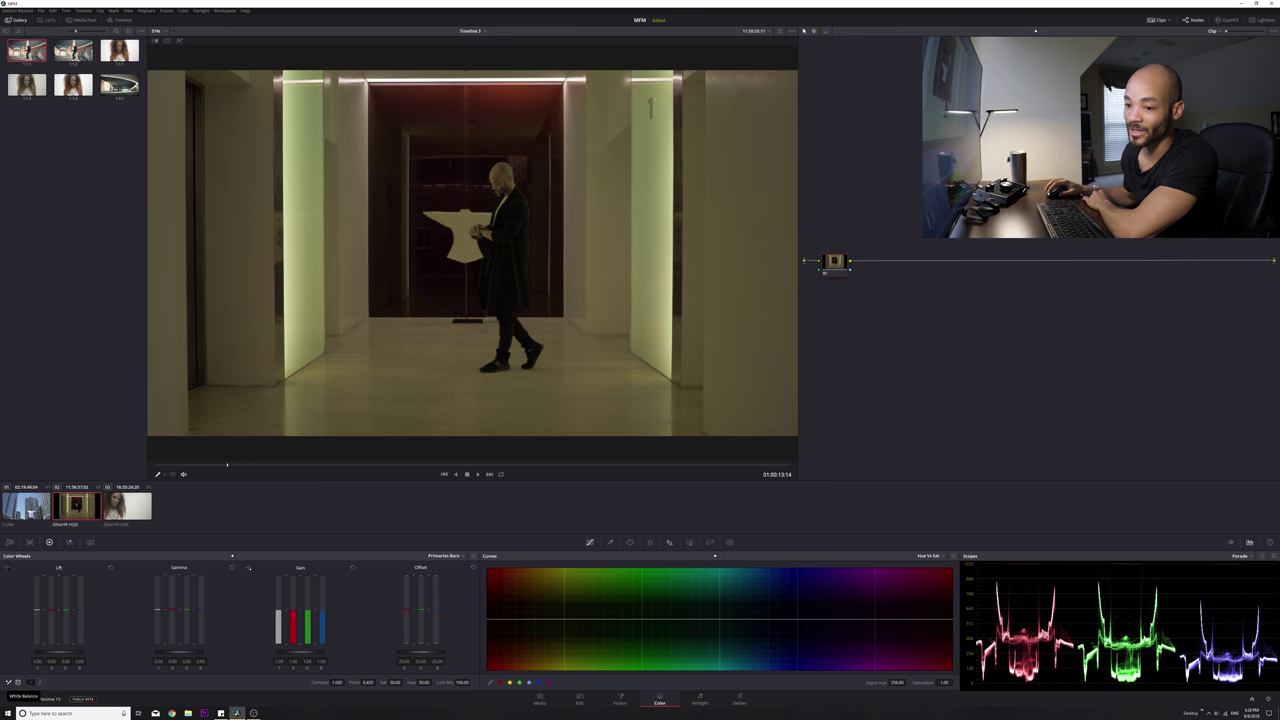
Try the White Balance picker on the man's white shirt collar, and reset the node's grade.
click(8, 682)
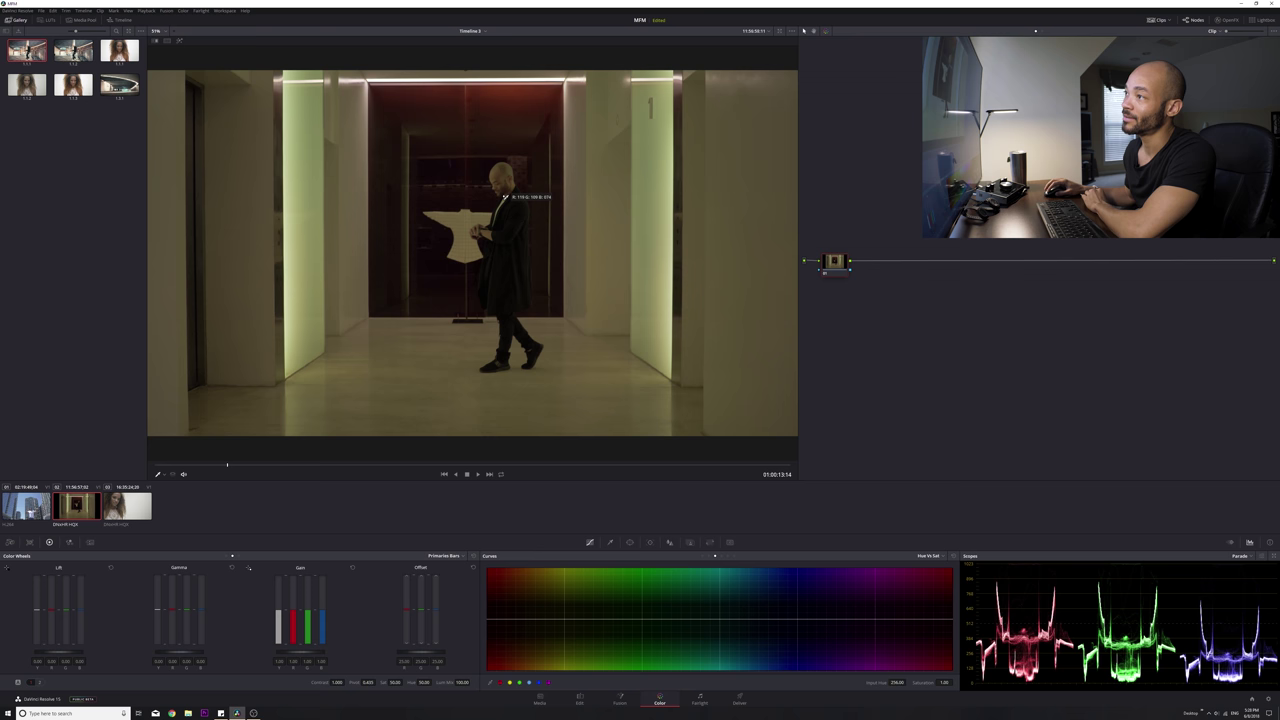
click(506, 198)
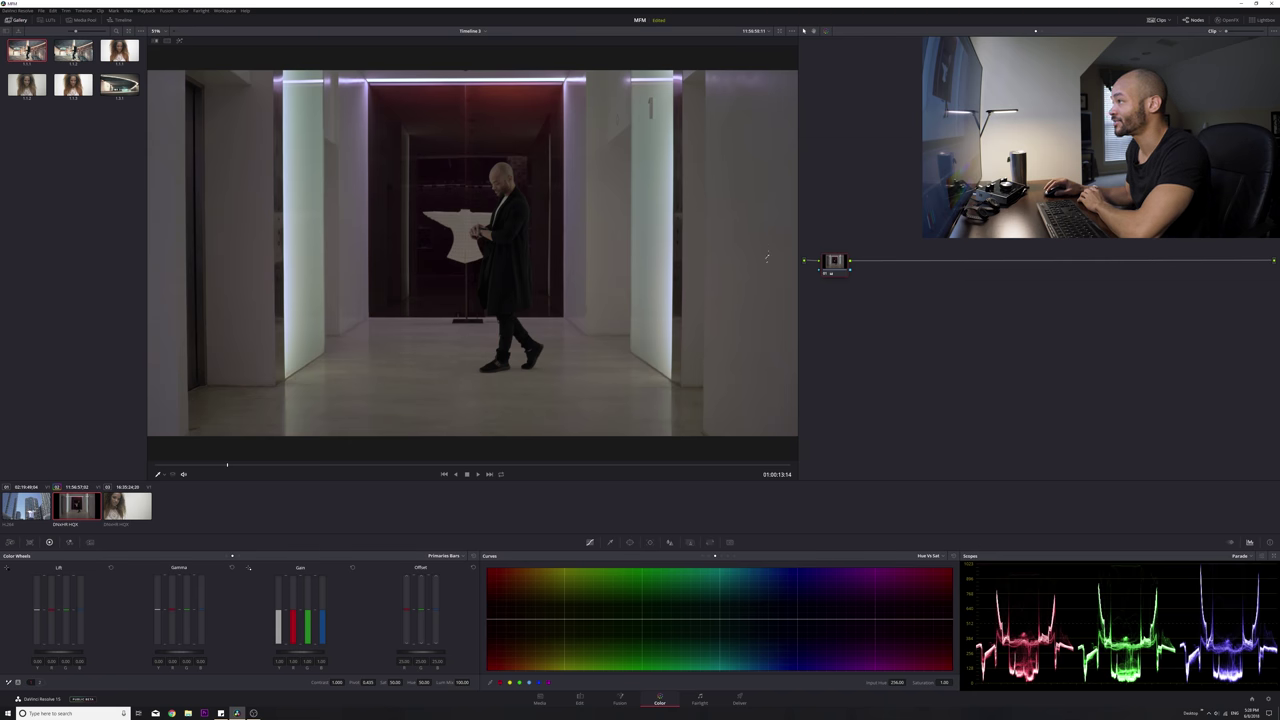
right_click(836, 260)
click(865, 293)
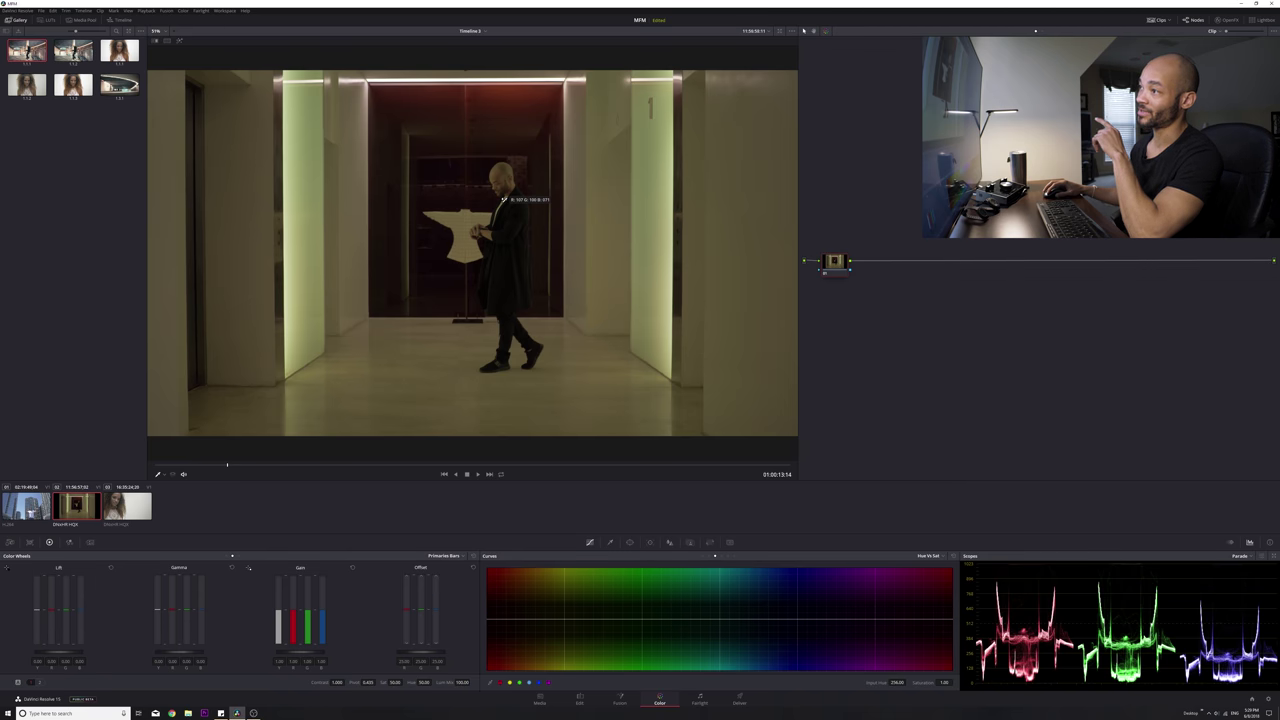
White balance the hallway shot from the man's shirt collar, and set Lum Mix to 0 while testing a higher blue gain.
click(503, 199)
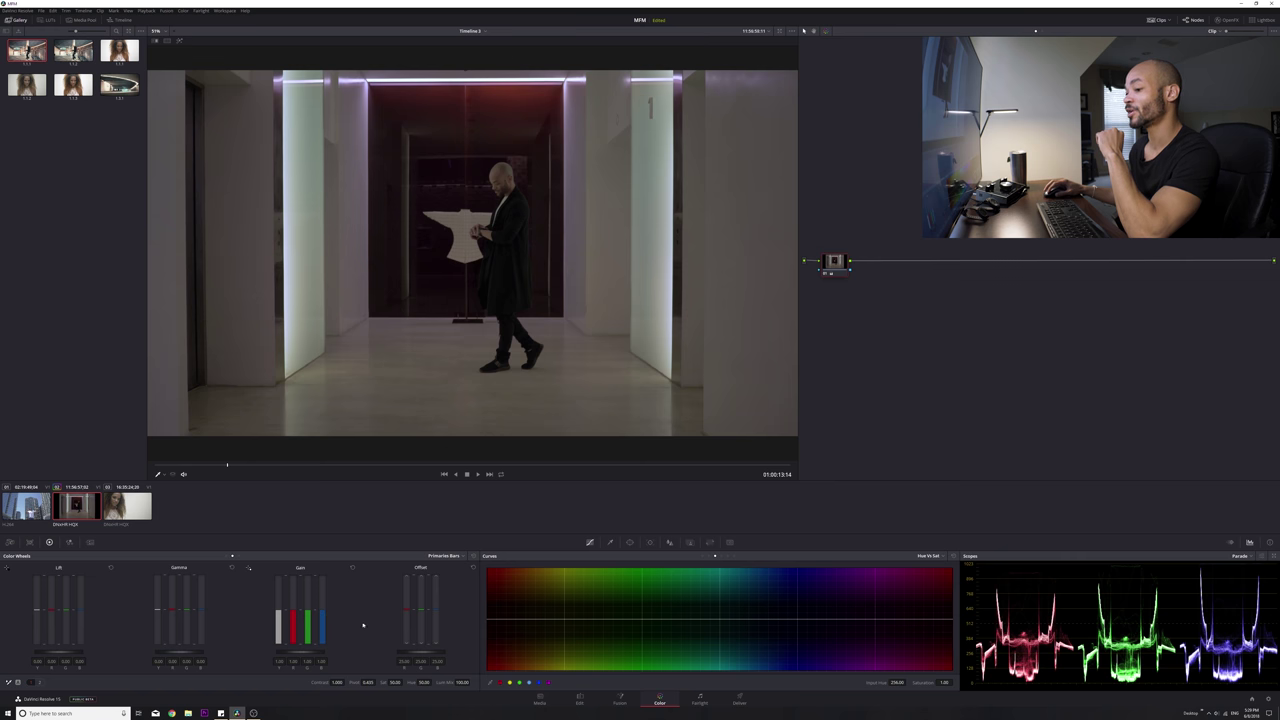
drag(322, 622, 326, 594)
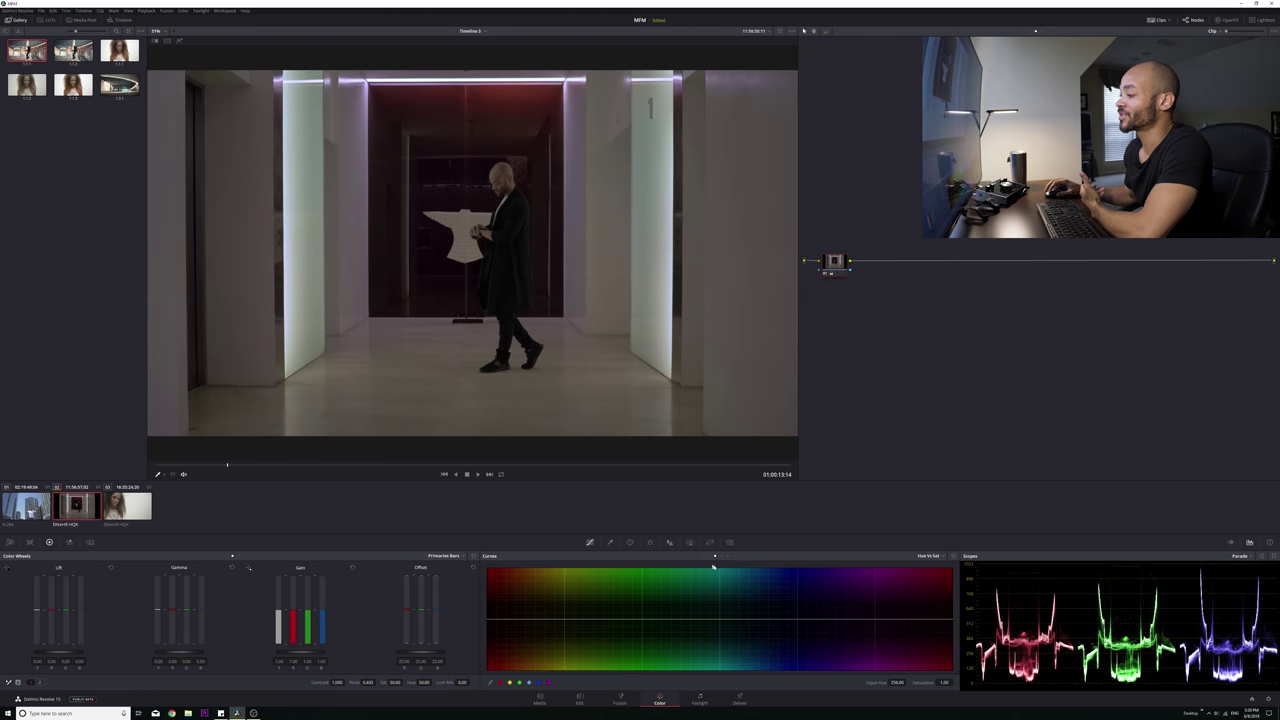
Add cyan and blue control points to the Hue Vs Sat curve and strongly lower the saturation at the blue point.
click(703, 556)
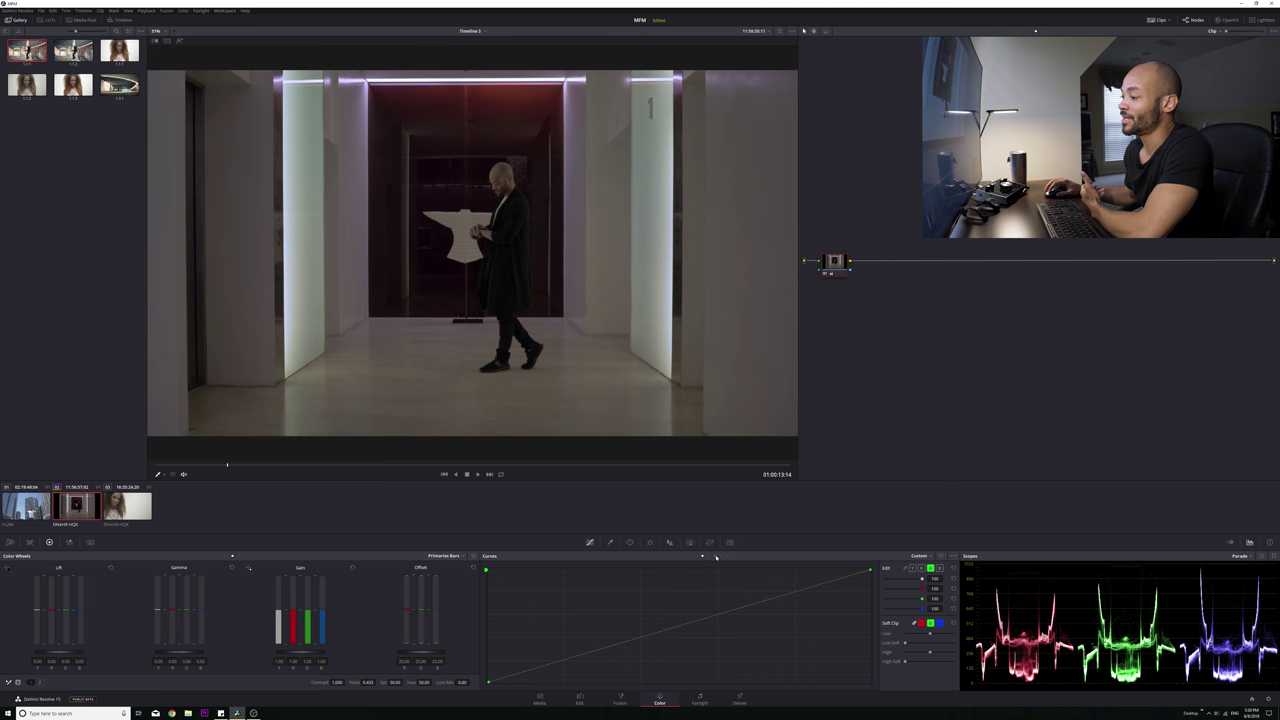
click(715, 556)
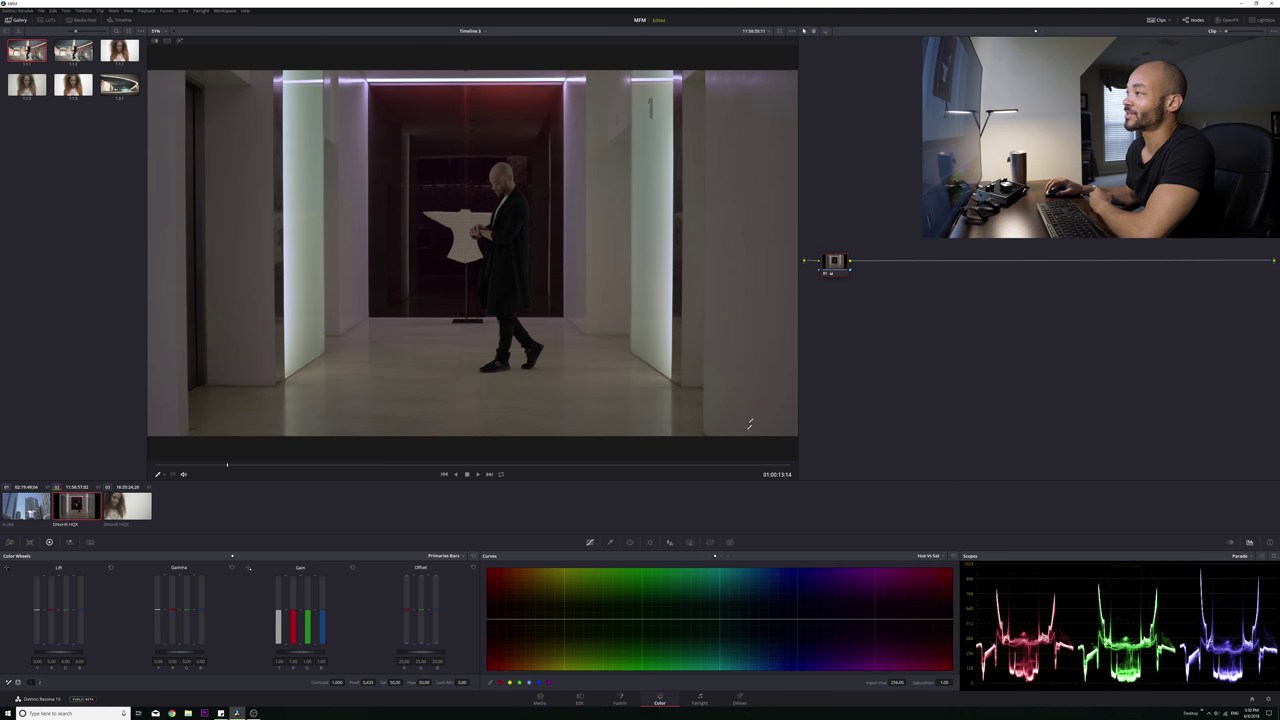
click(530, 682)
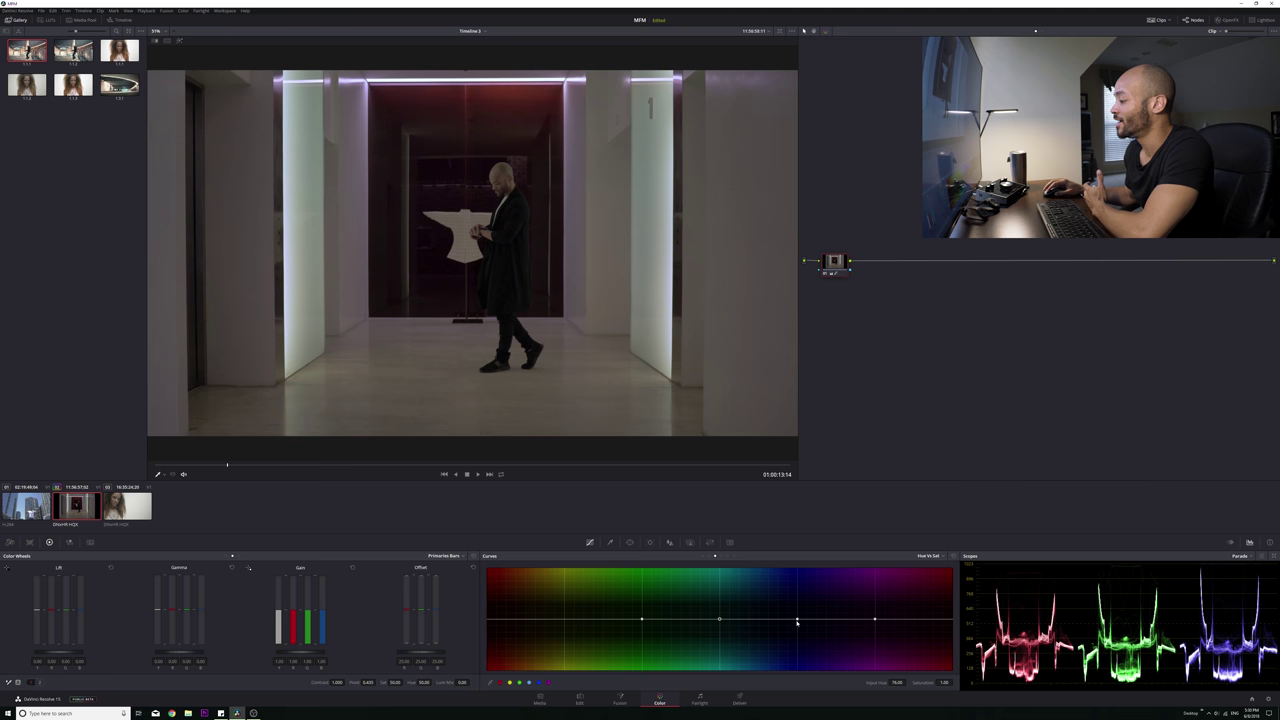
drag(797, 621, 792, 661)
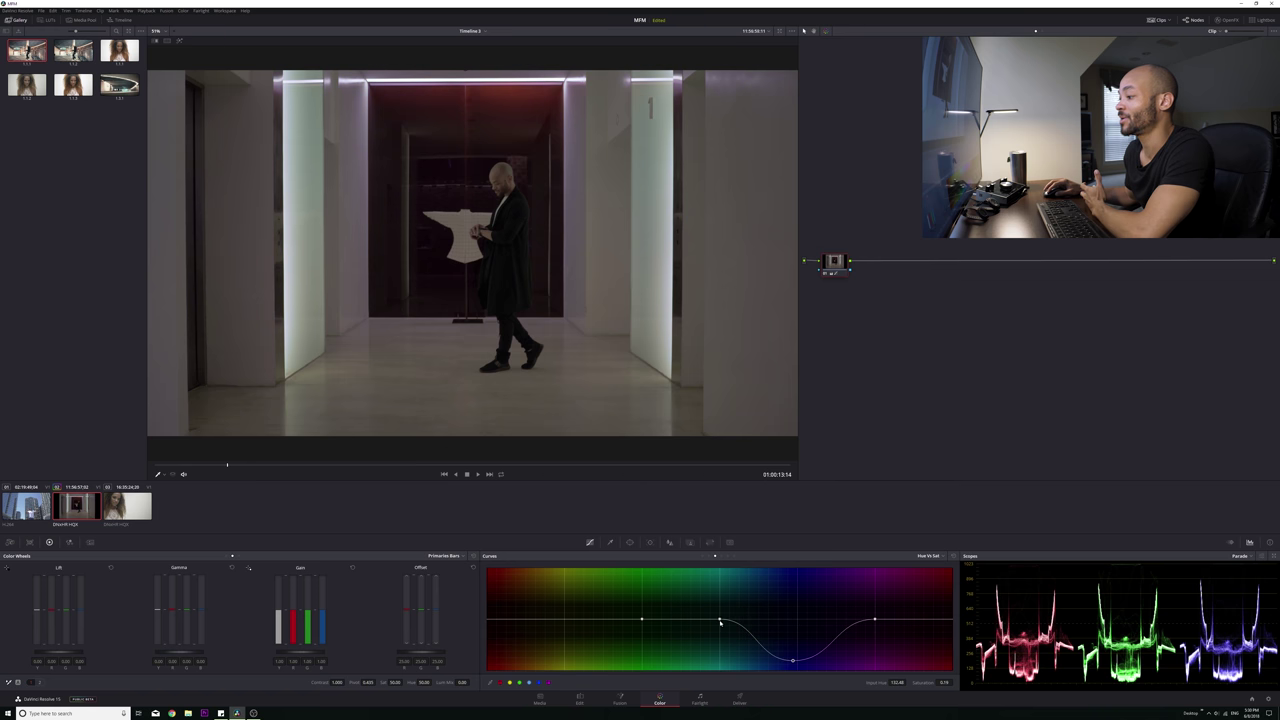
Try boosting cyan on the Hue Vs Sat curve, and pull the cyan and blue points down to nearly zero saturation.
drag(719, 621, 725, 570)
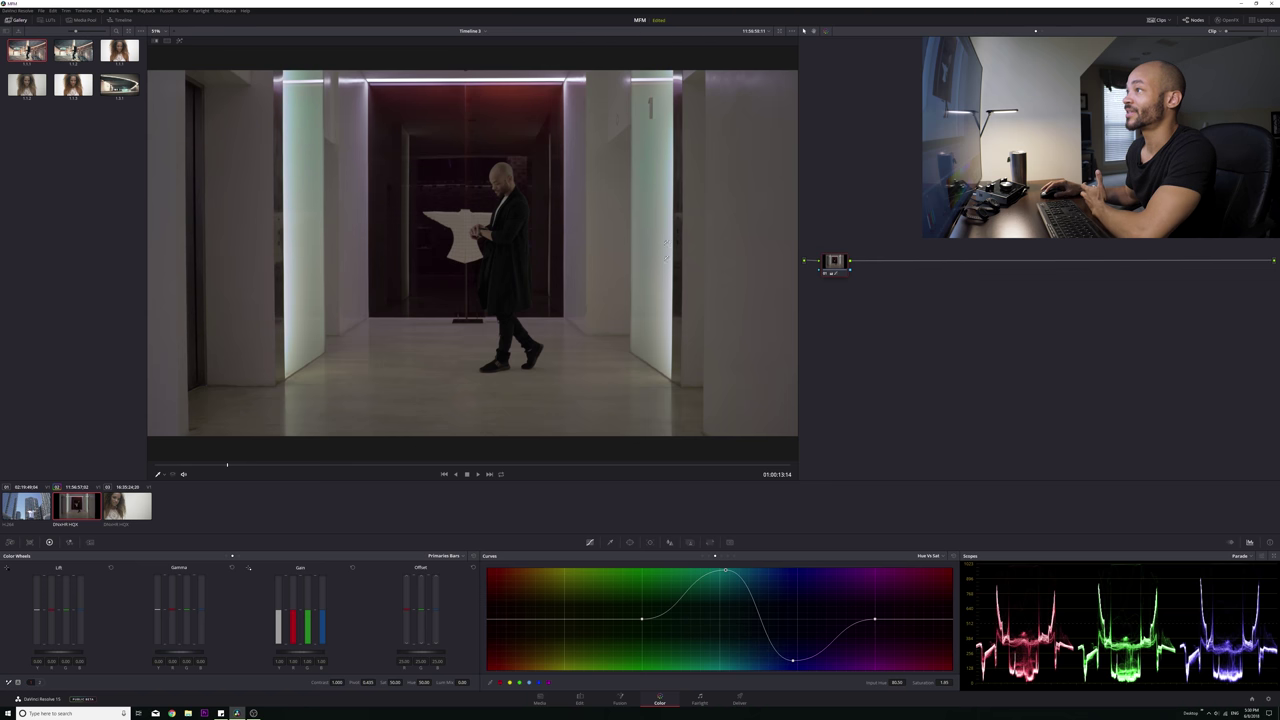
drag(726, 572, 722, 669)
click(793, 662)
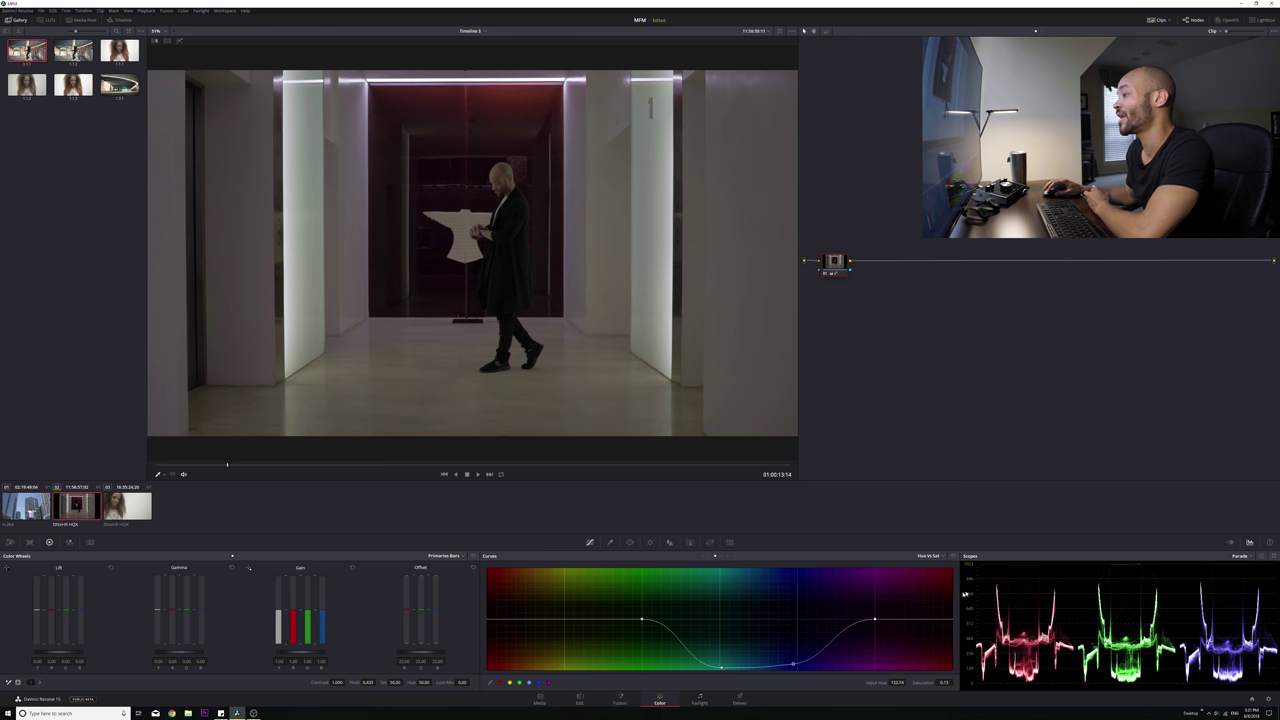
drag(793, 662, 797, 666)
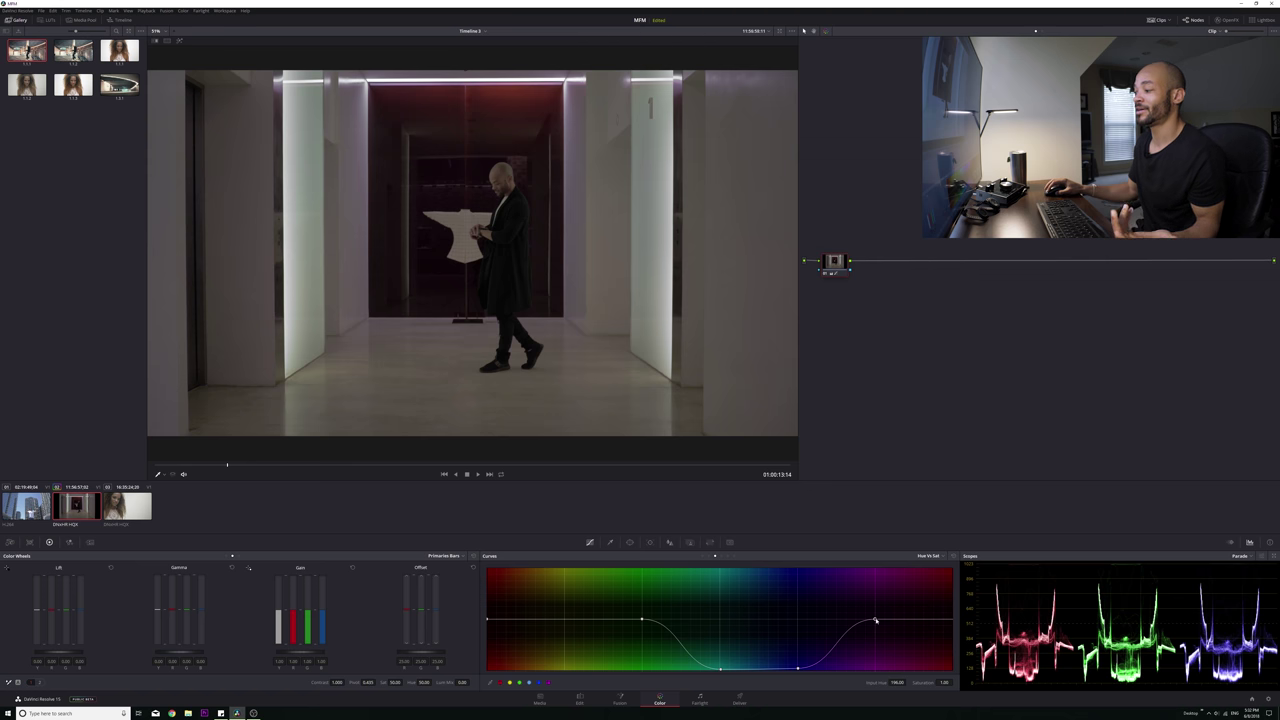
Lower the magenta point's saturation on the Hue Vs Sat curve, and reset the node's grade.
drag(876, 621, 873, 666)
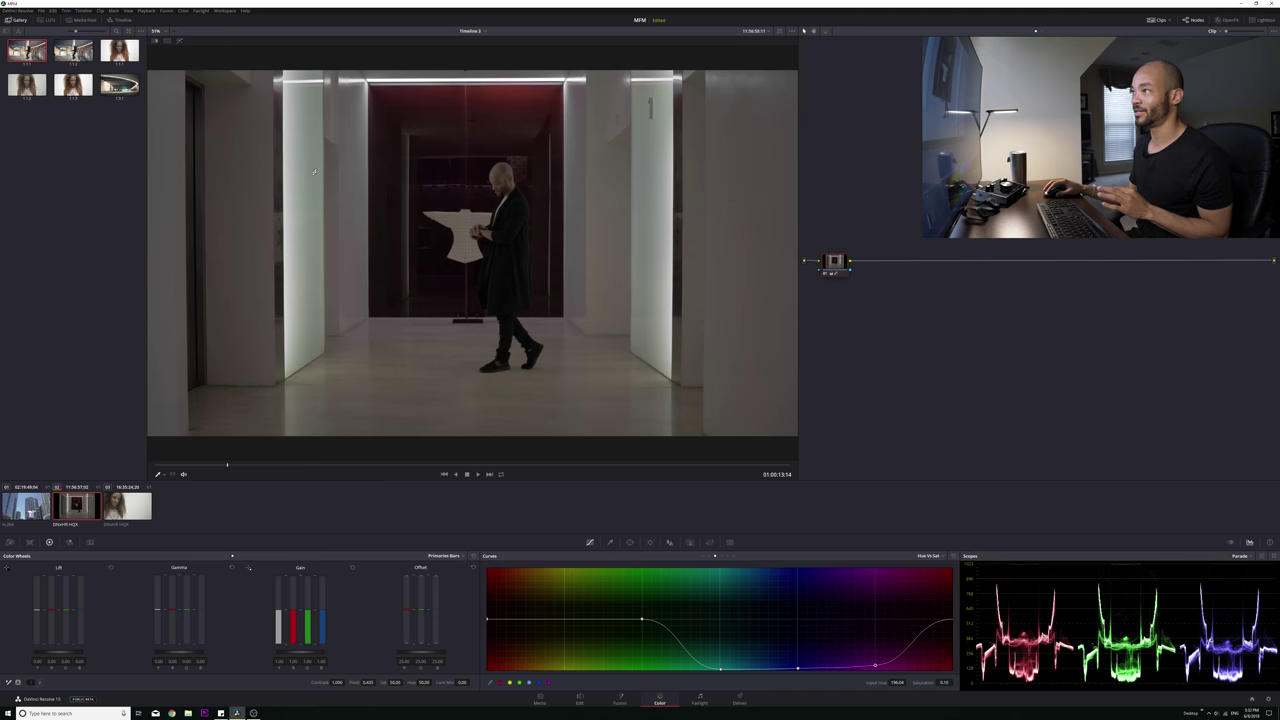
right_click(835, 262)
click(865, 290)
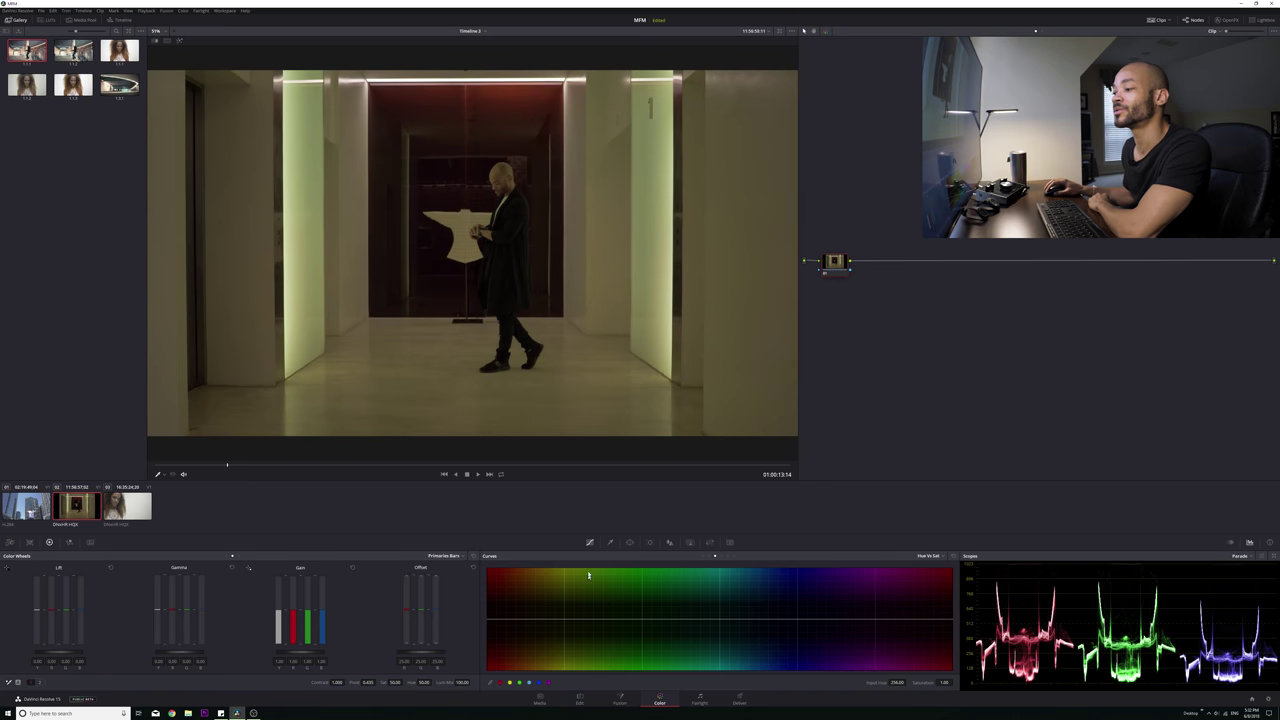
Show the Custom curves with all channels linked, and sample the image with the viewer's picker to add red, green and blue curve points.
click(702, 557)
click(911, 568)
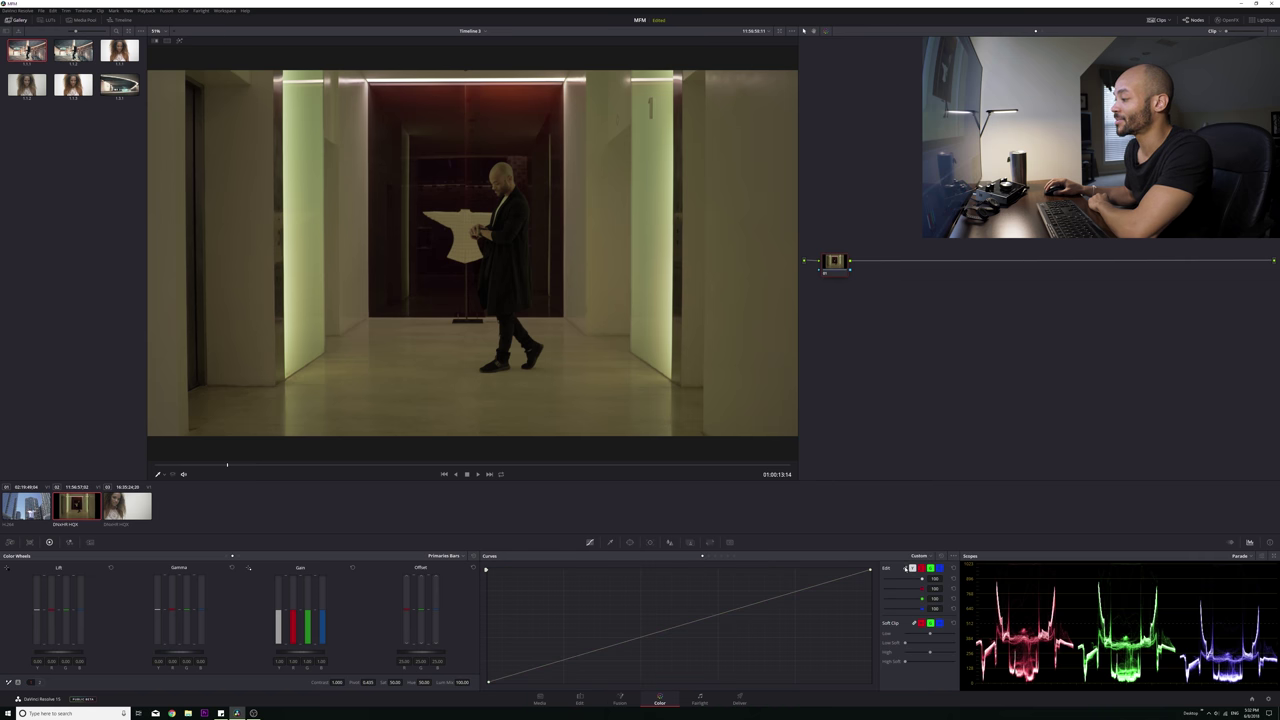
click(910, 568)
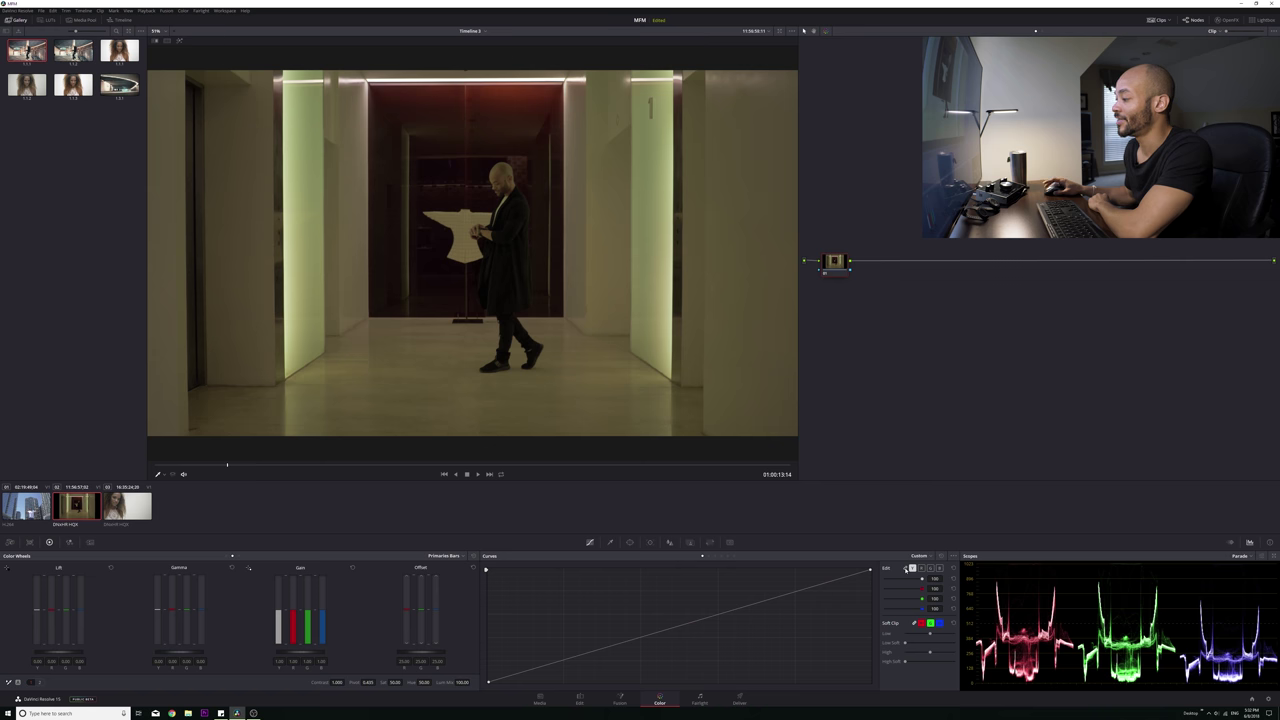
click(910, 568)
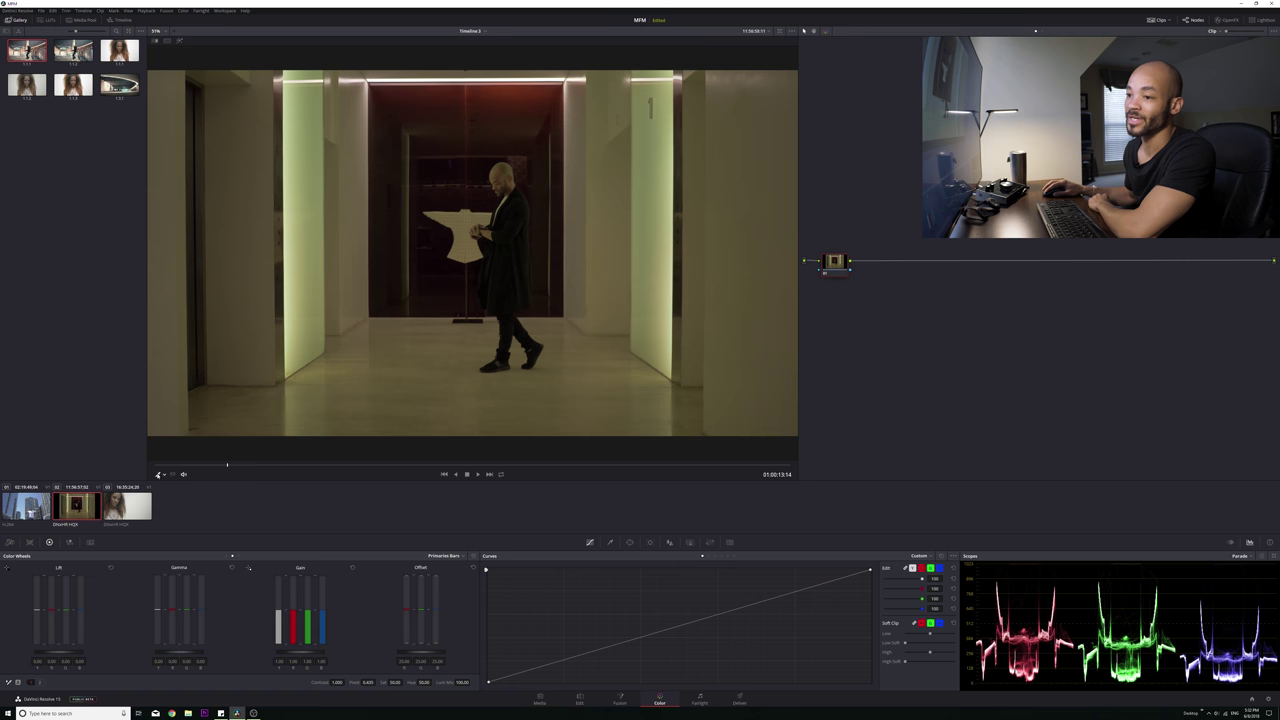
click(158, 475)
click(172, 494)
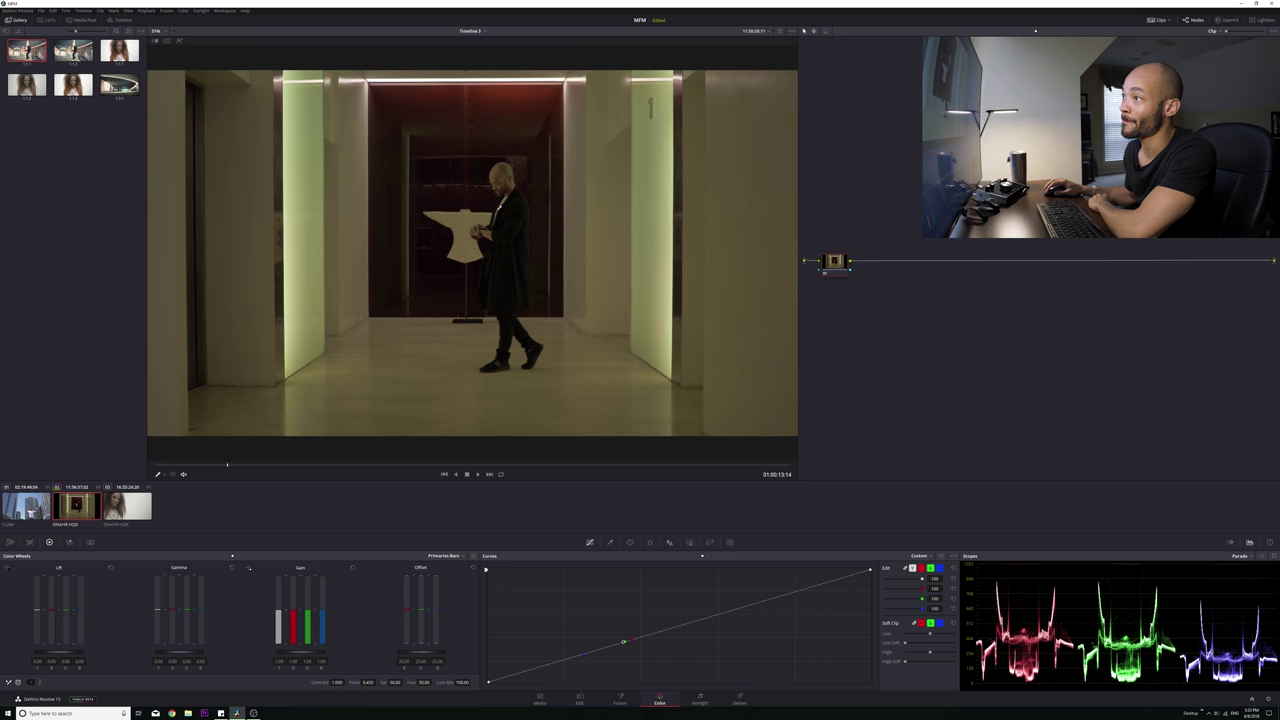
click(623, 641)
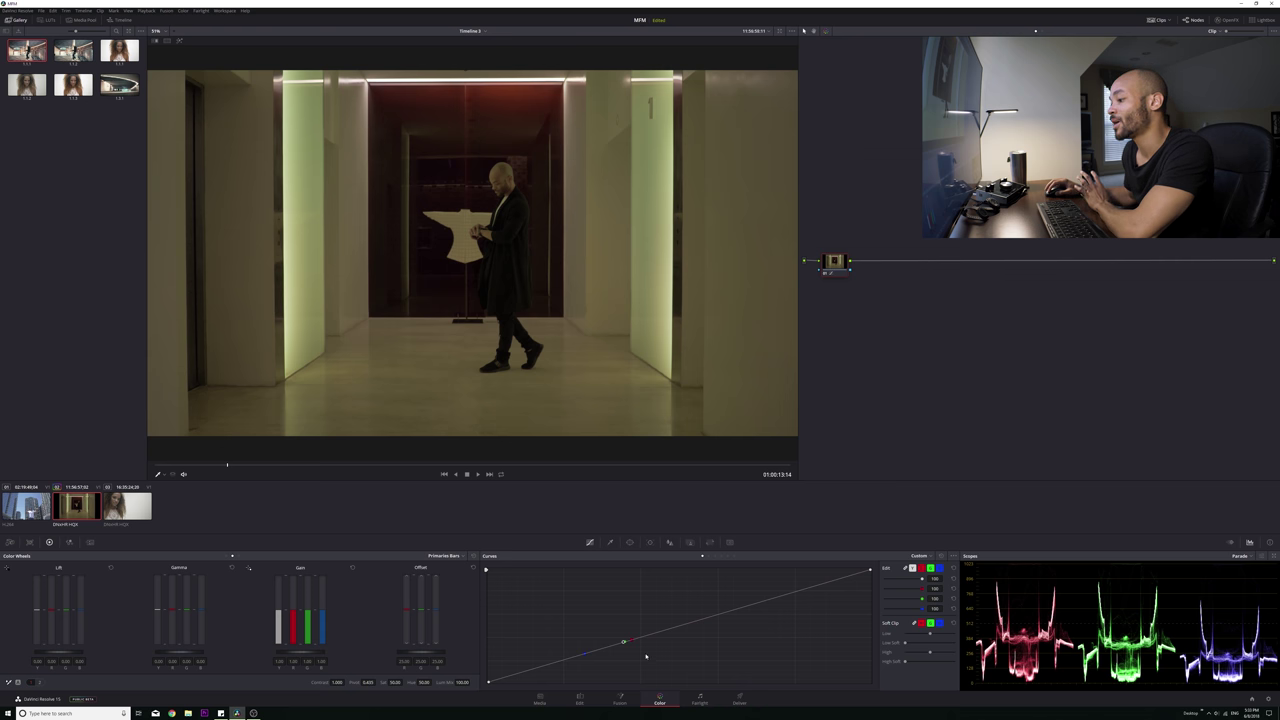
Unlink the Custom curve channels and adjust the sampled point on the green curve.
click(907, 568)
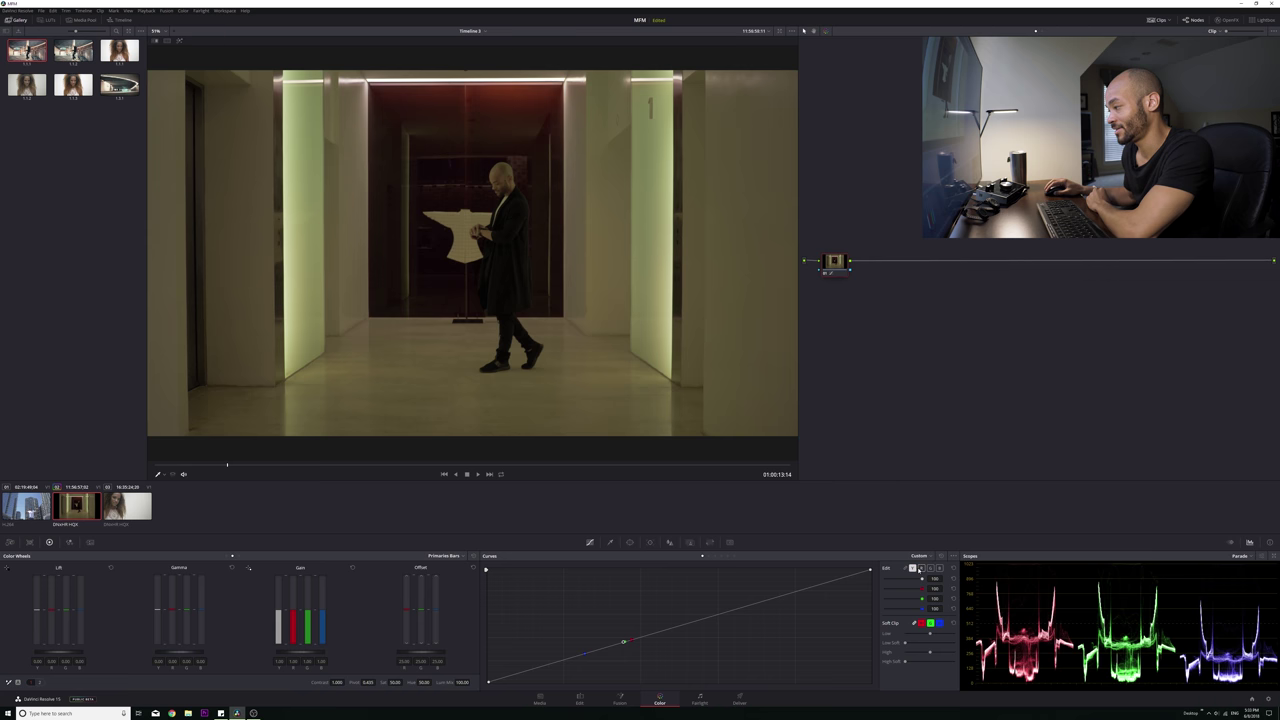
click(921, 568)
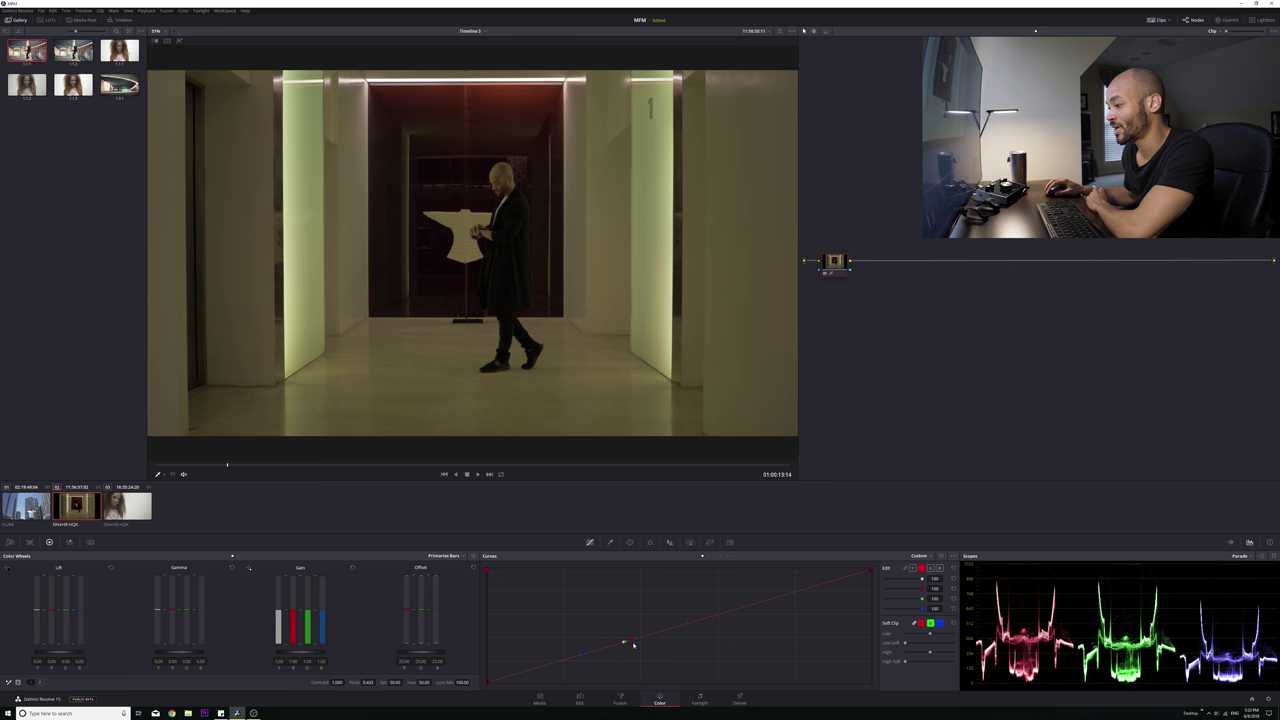
click(930, 568)
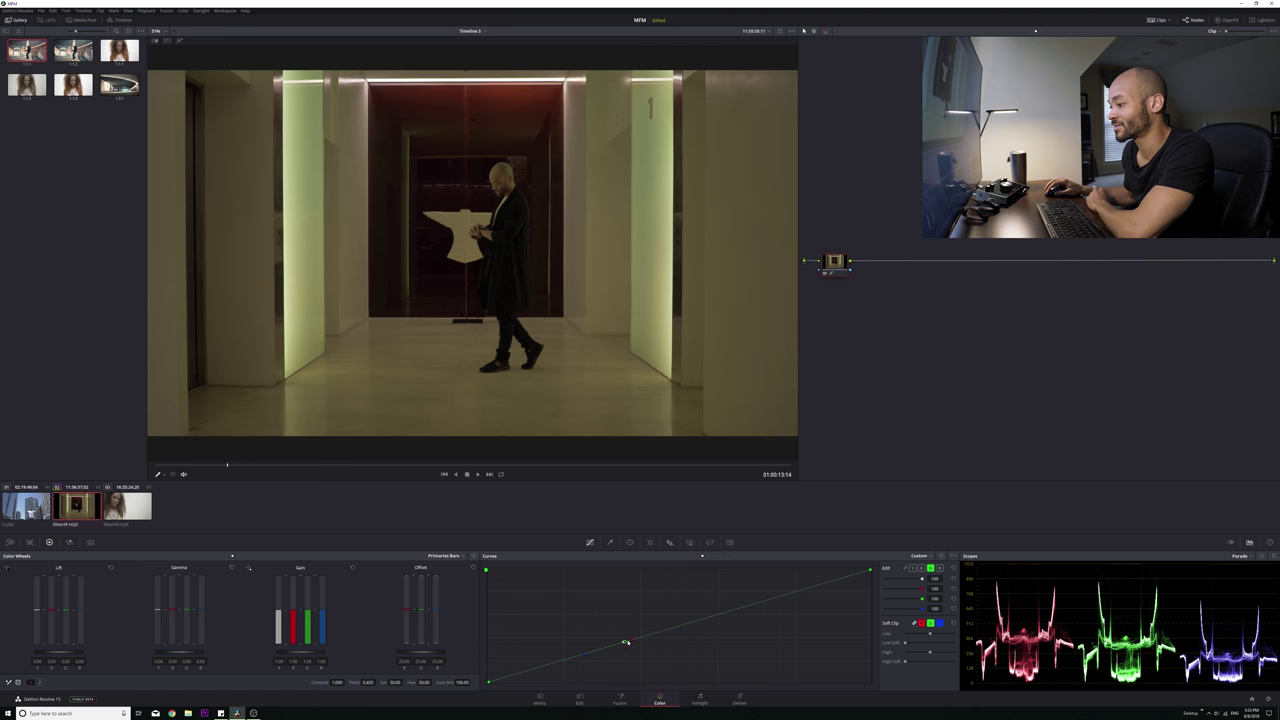
click(939, 568)
click(930, 568)
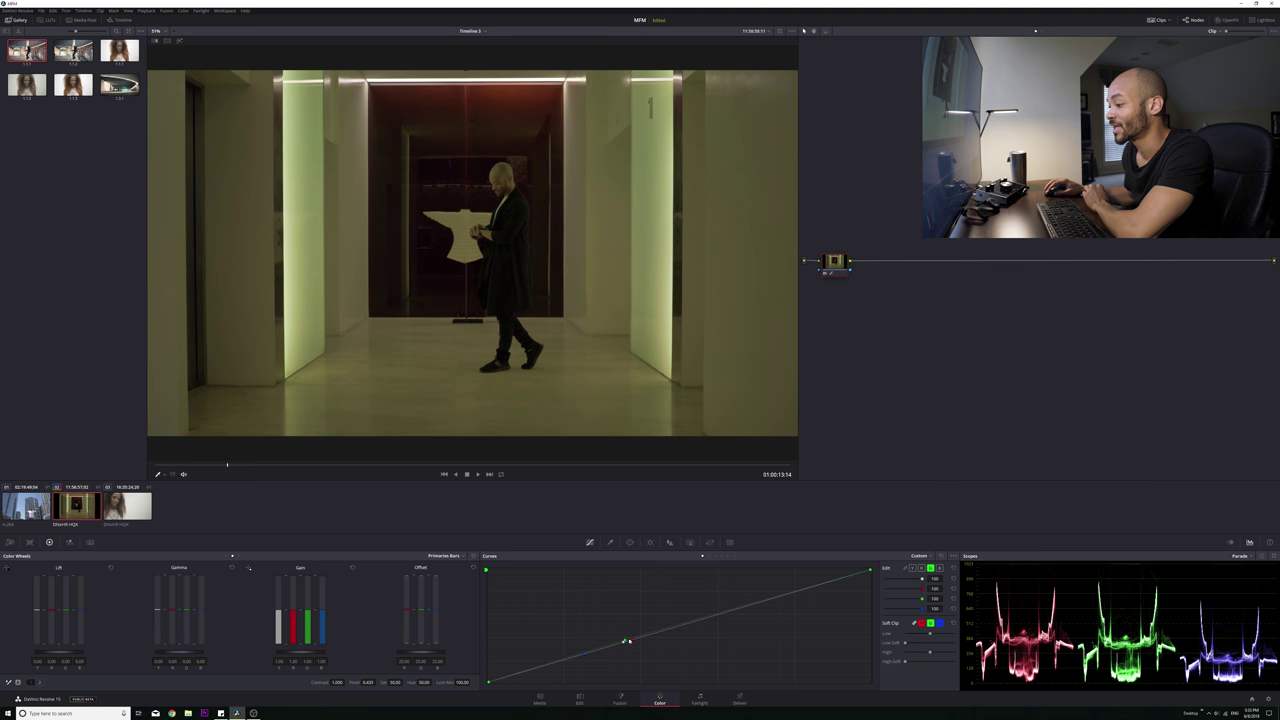
Raise the blue curve's sampled point level with the green one, and fine-tune the green curve.
click(584, 654)
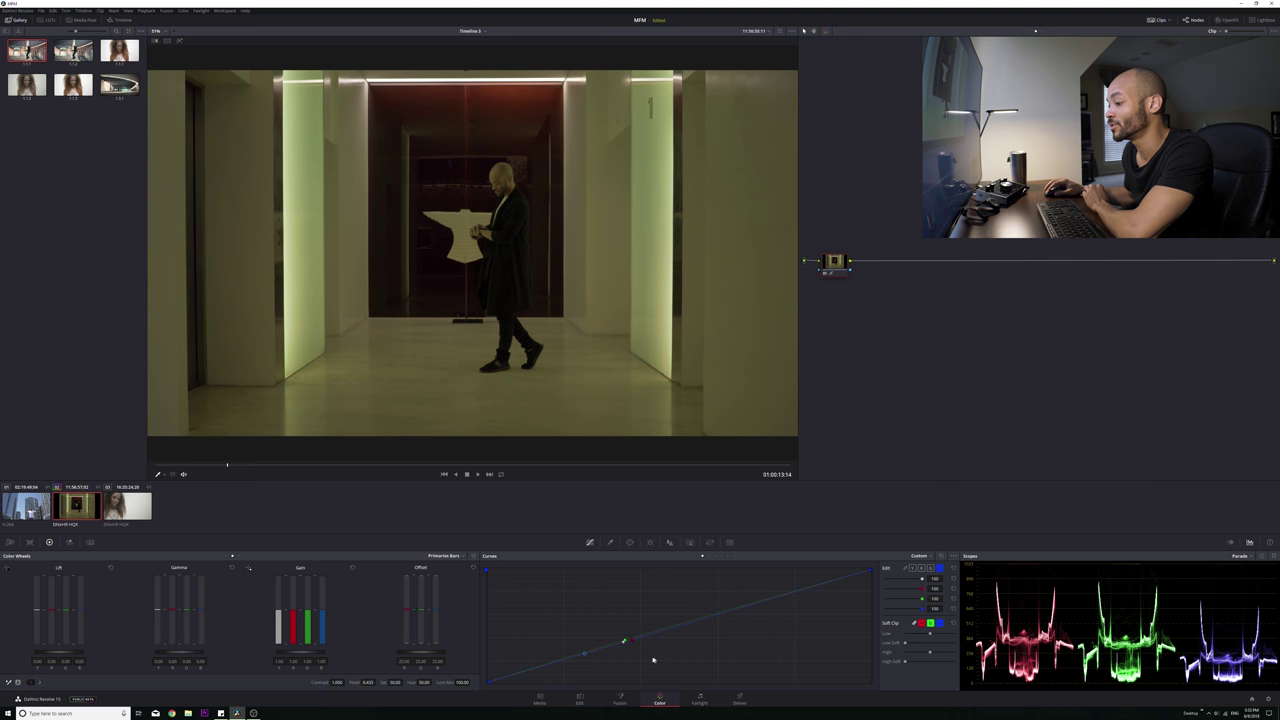
drag(584, 655, 584, 643)
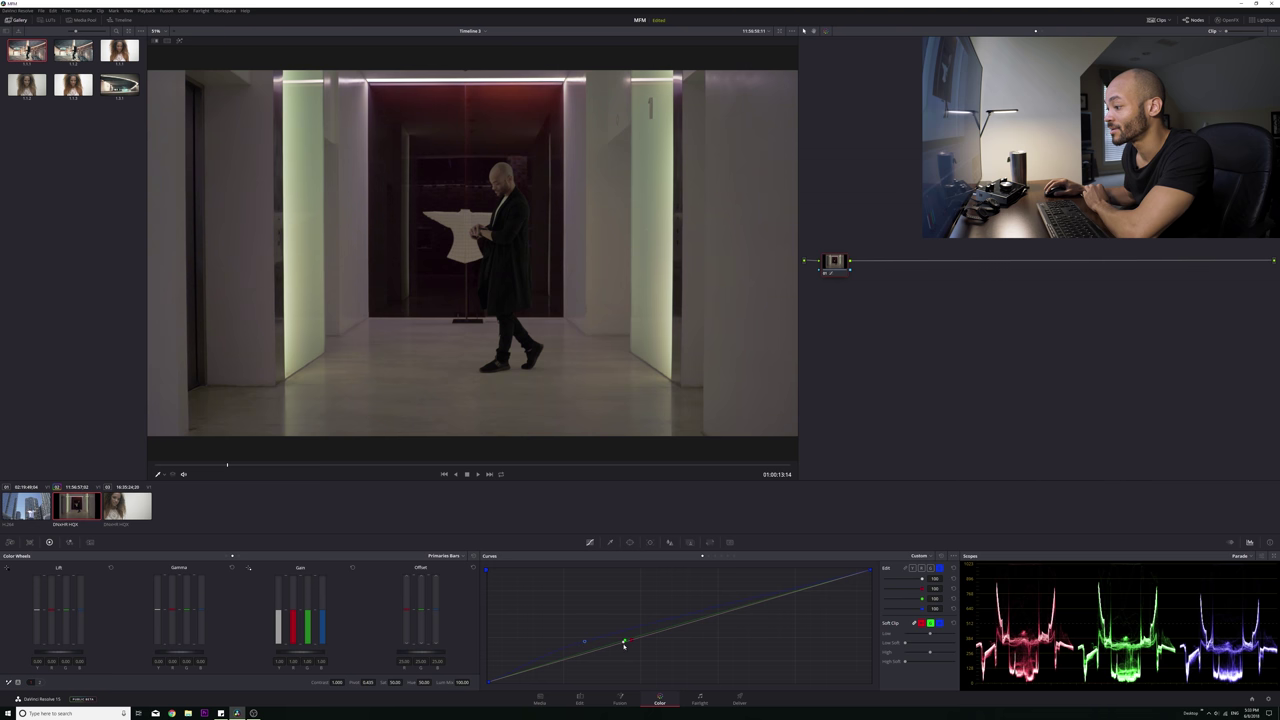
key(g)
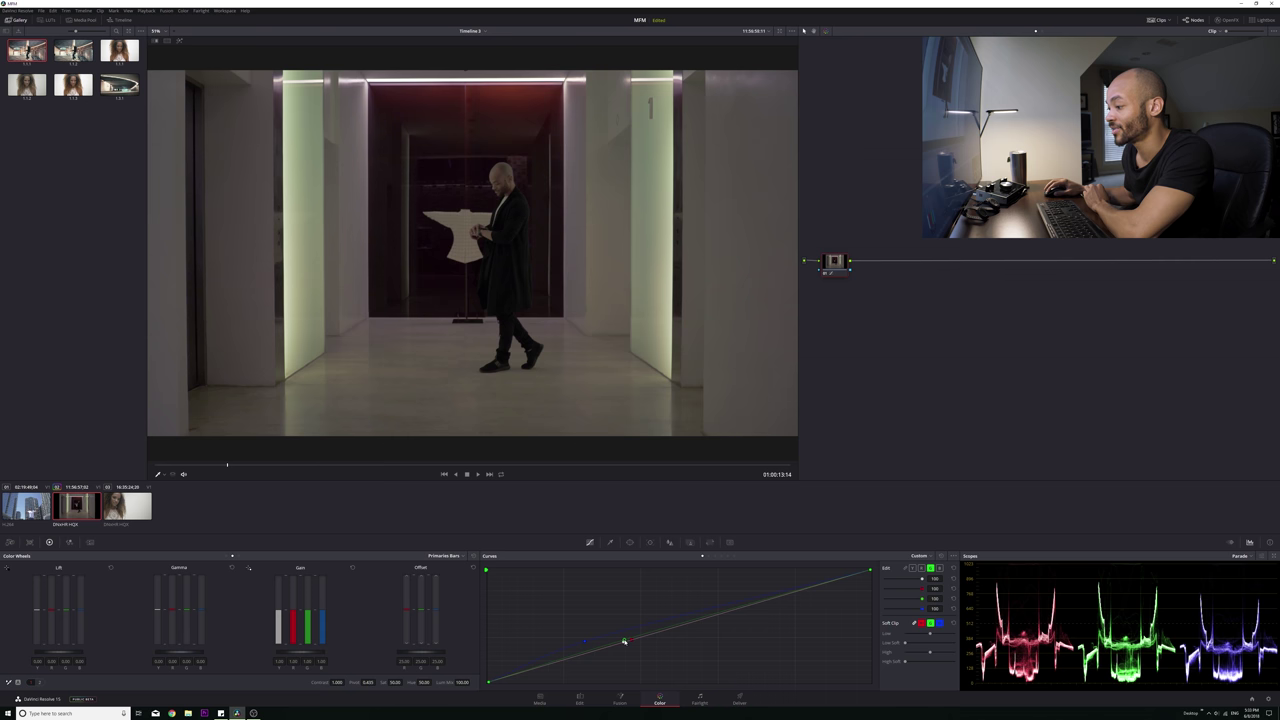
Try raising the highlights of the blue curve with an upper point, and bring the curve back to its previous shape.
key(b)
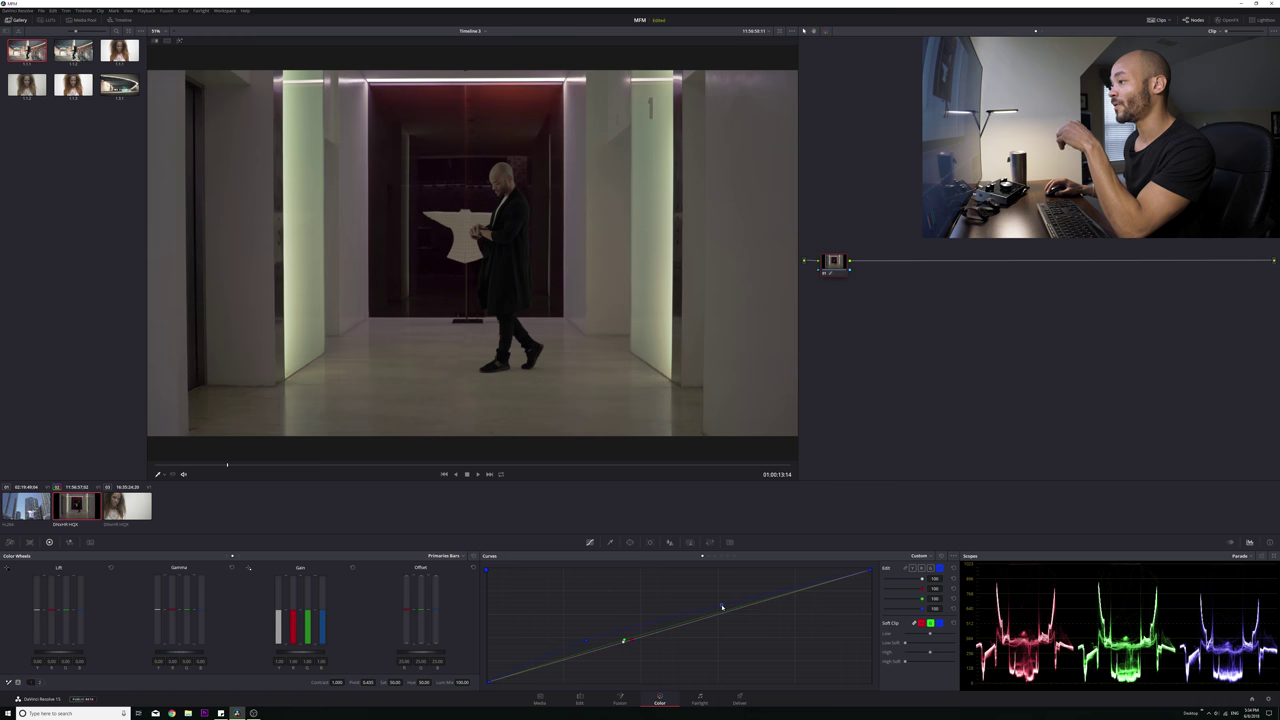
drag(728, 597, 744, 573)
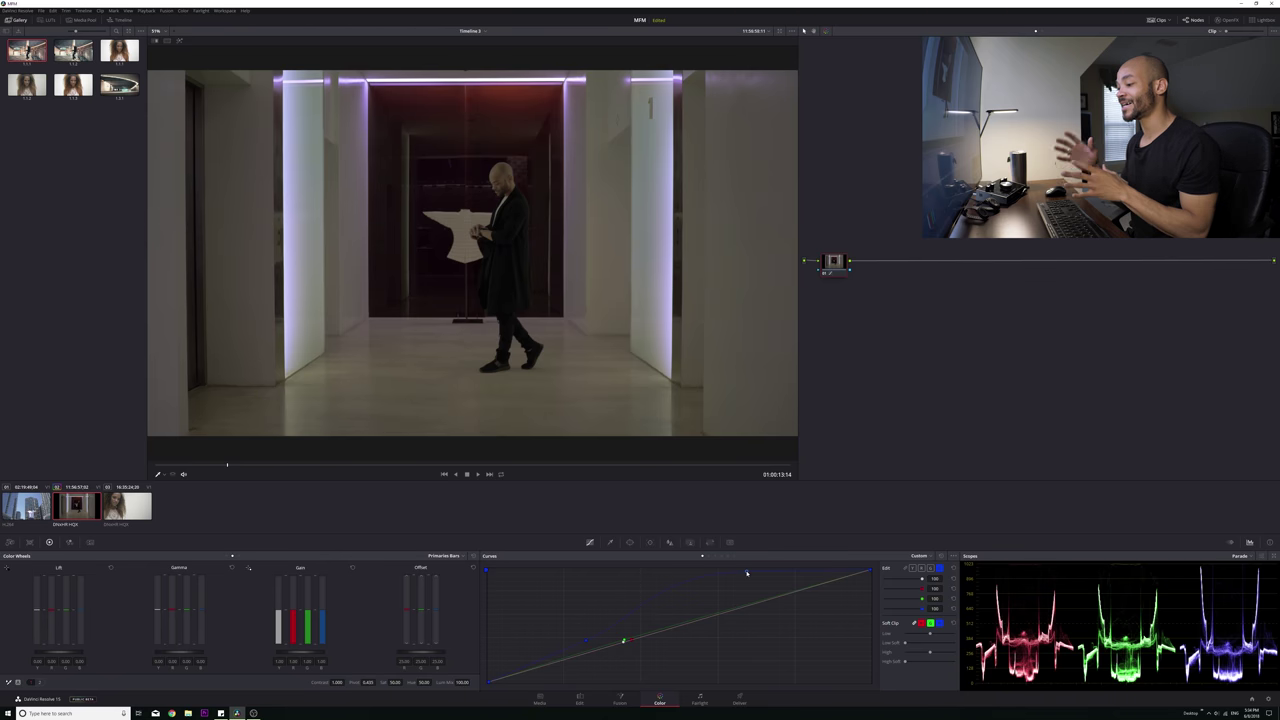
drag(746, 573, 748, 595)
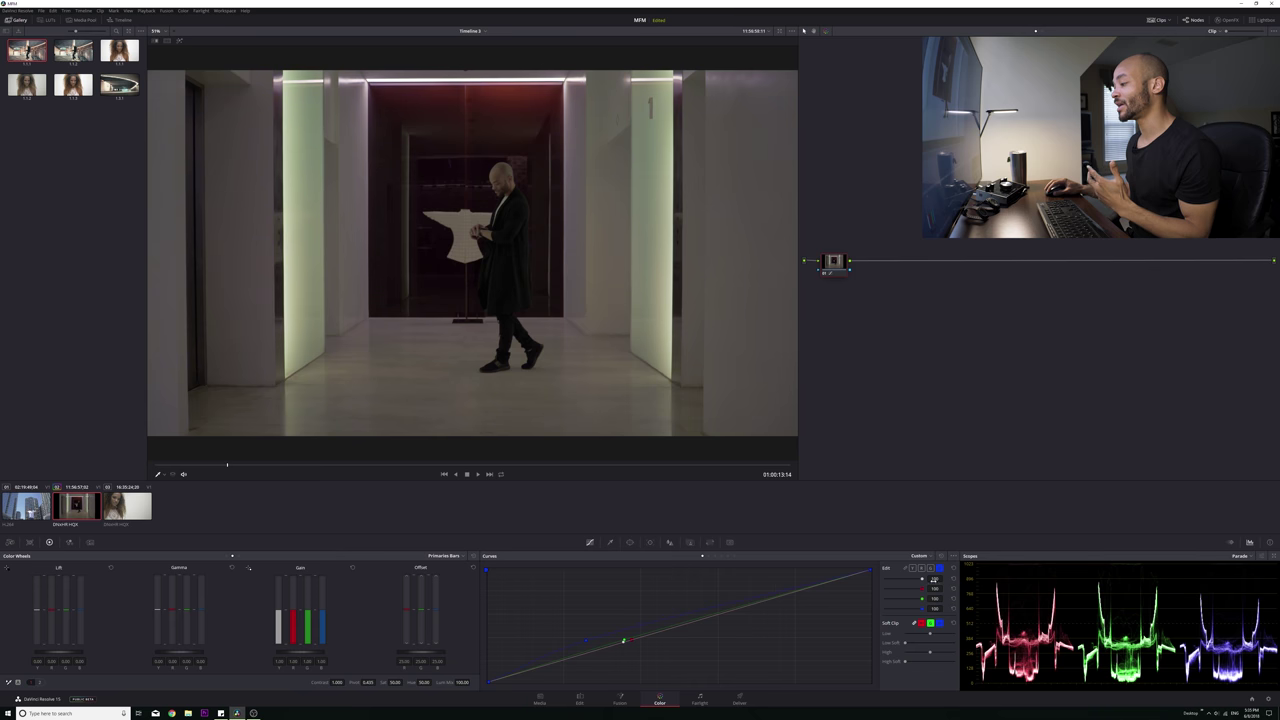
Try shifting the highlights on the red and green curves, and remove the lowered upper point from the green curve.
click(921, 568)
mouse_move(750, 607)
mouse_down()
mouse_move(751, 587)
mouse_move(757, 611)
mouse_move(768, 605)
mouse_up()
click(930, 568)
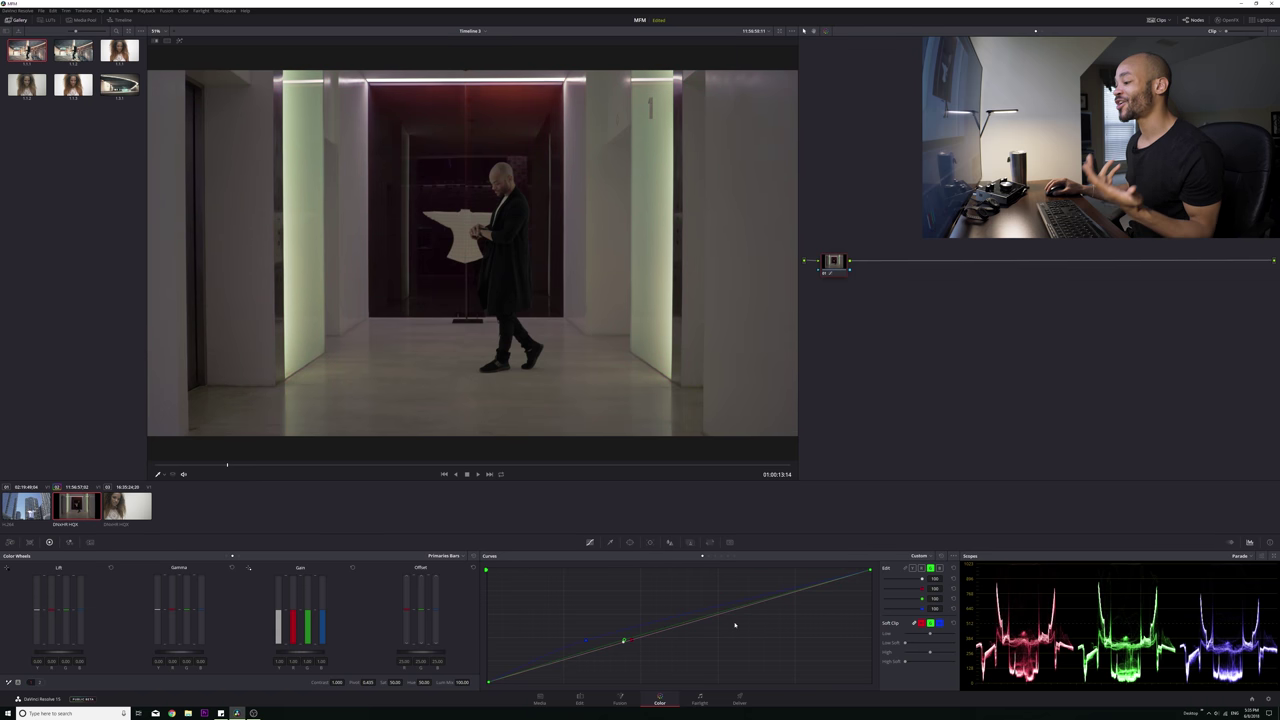
mouse_move(744, 606)
mouse_down()
mouse_move(800, 602)
mouse_move(791, 607)
mouse_up()
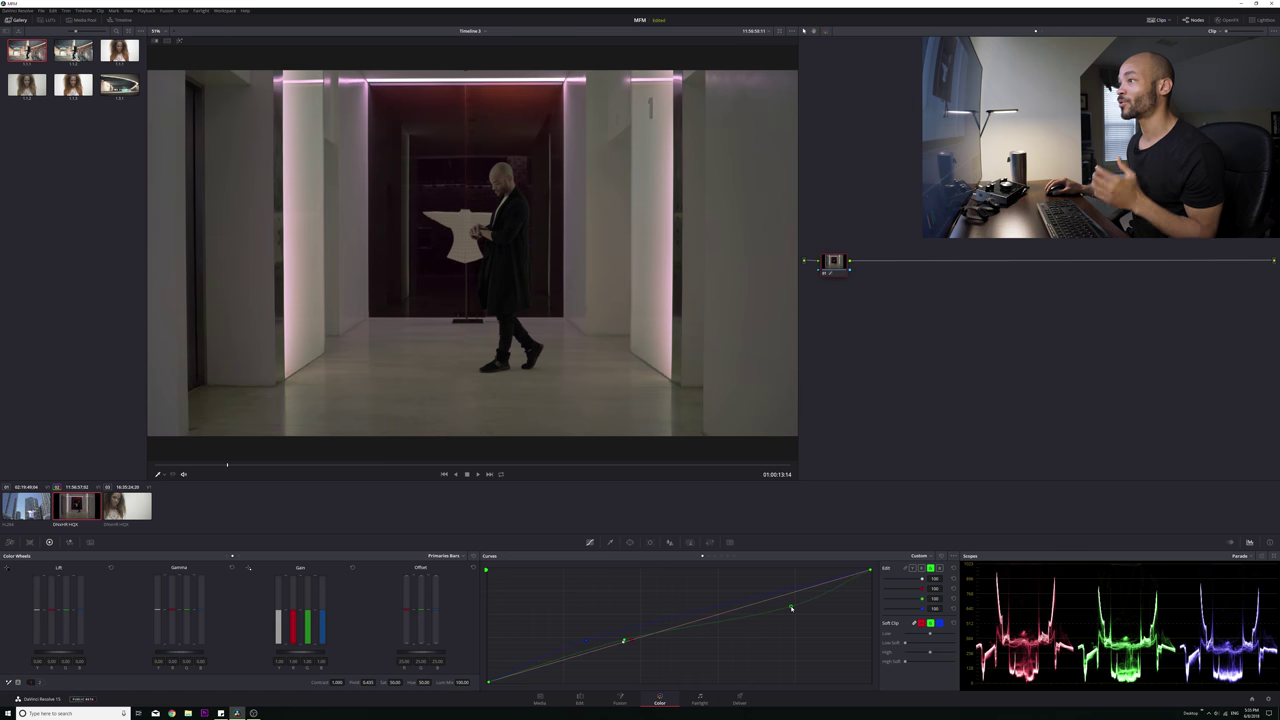
right_click(791, 606)
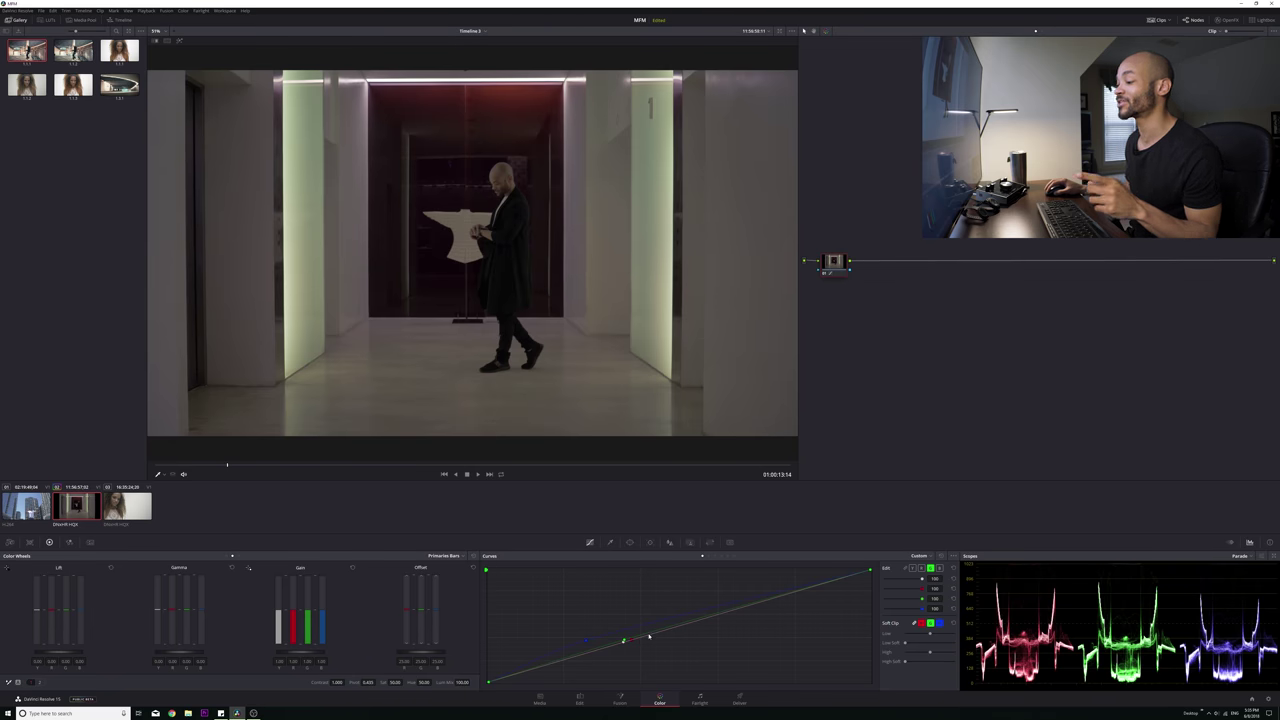
Relink all Custom curve channels and add a control point in the highlights.
click(912, 568)
click(906, 568)
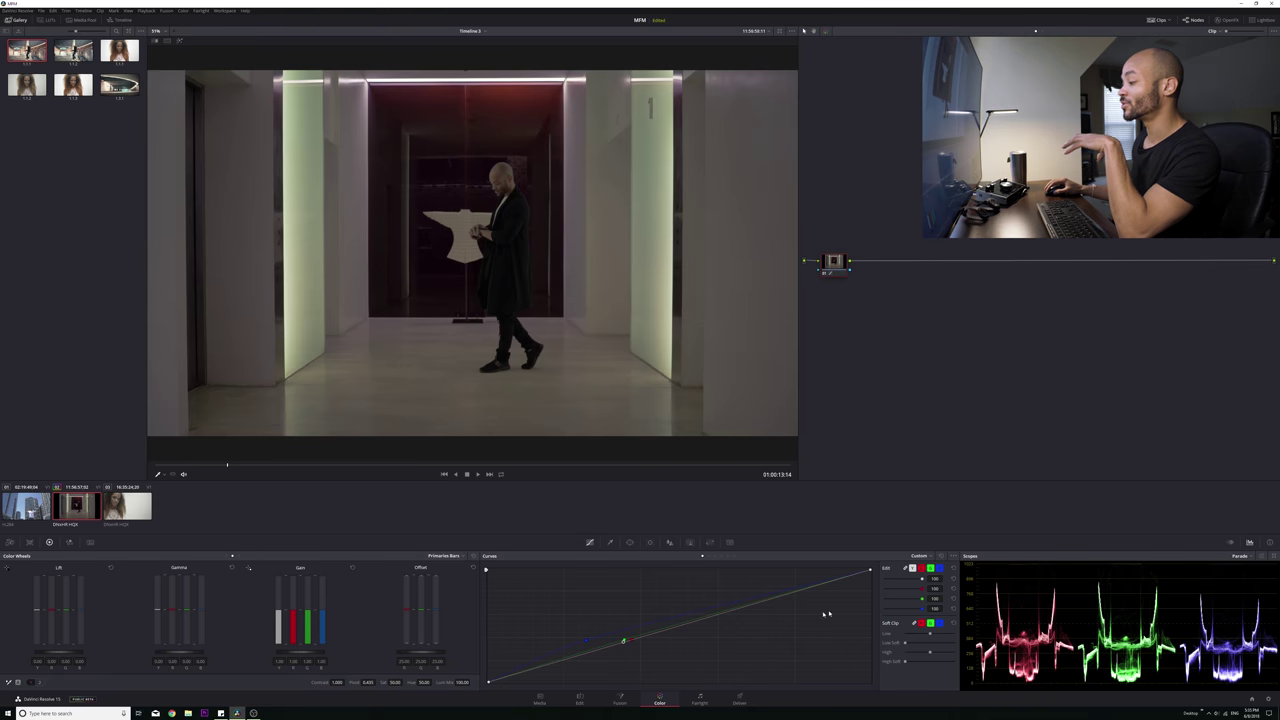
click(769, 599)
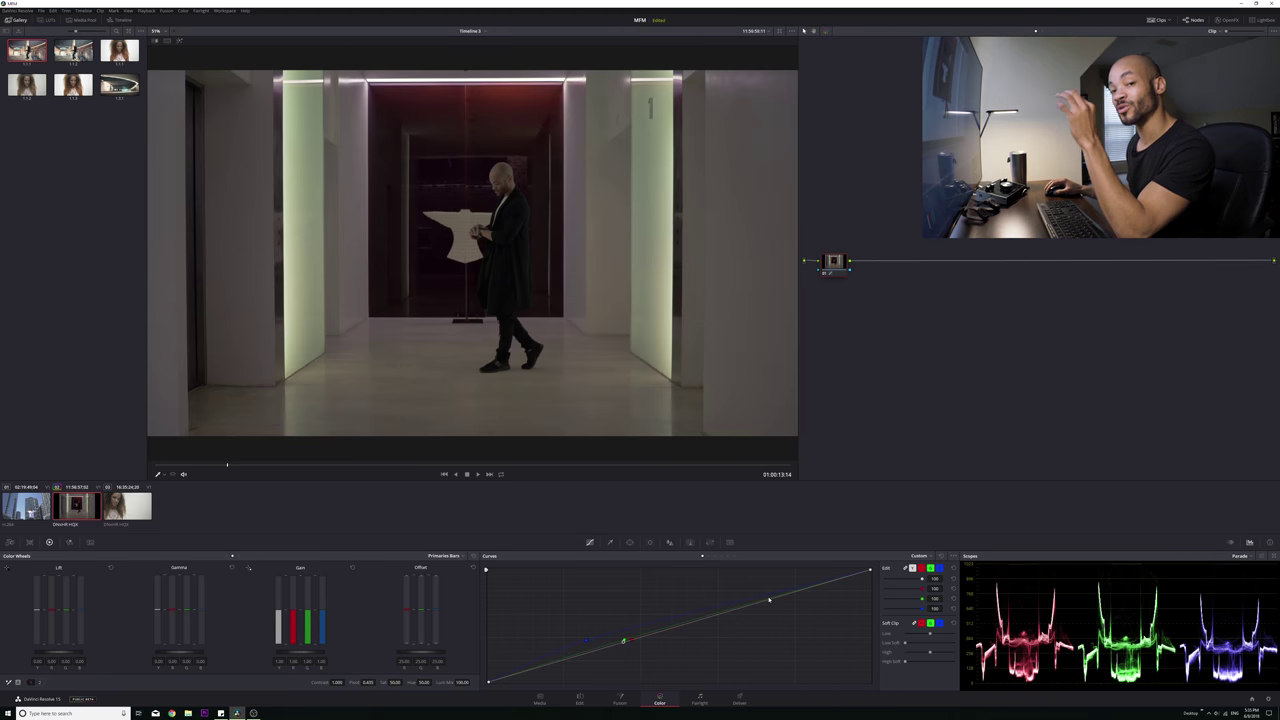
Reset the node's grade to clear the Custom curve adjustments.
right_click(848, 268)
click(852, 268)
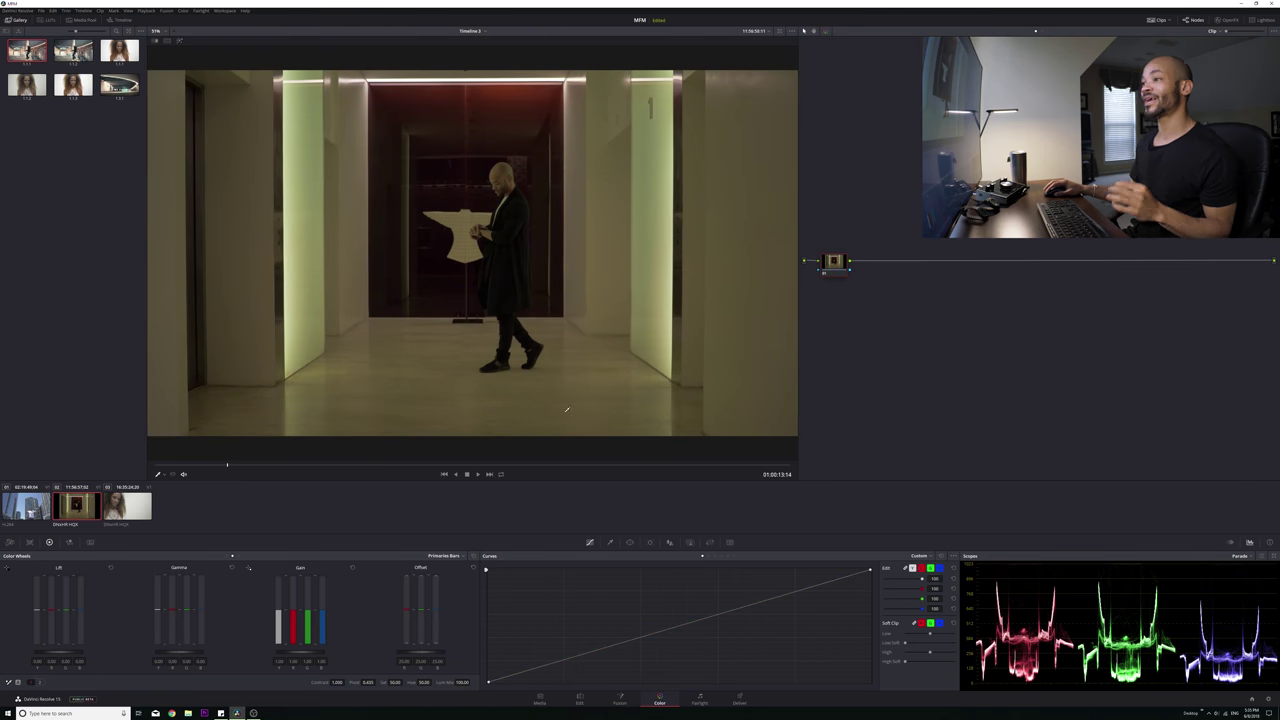
Add a circular window to the hallway node, set its softness to 0 and shift it slightly up and left.
click(629, 542)
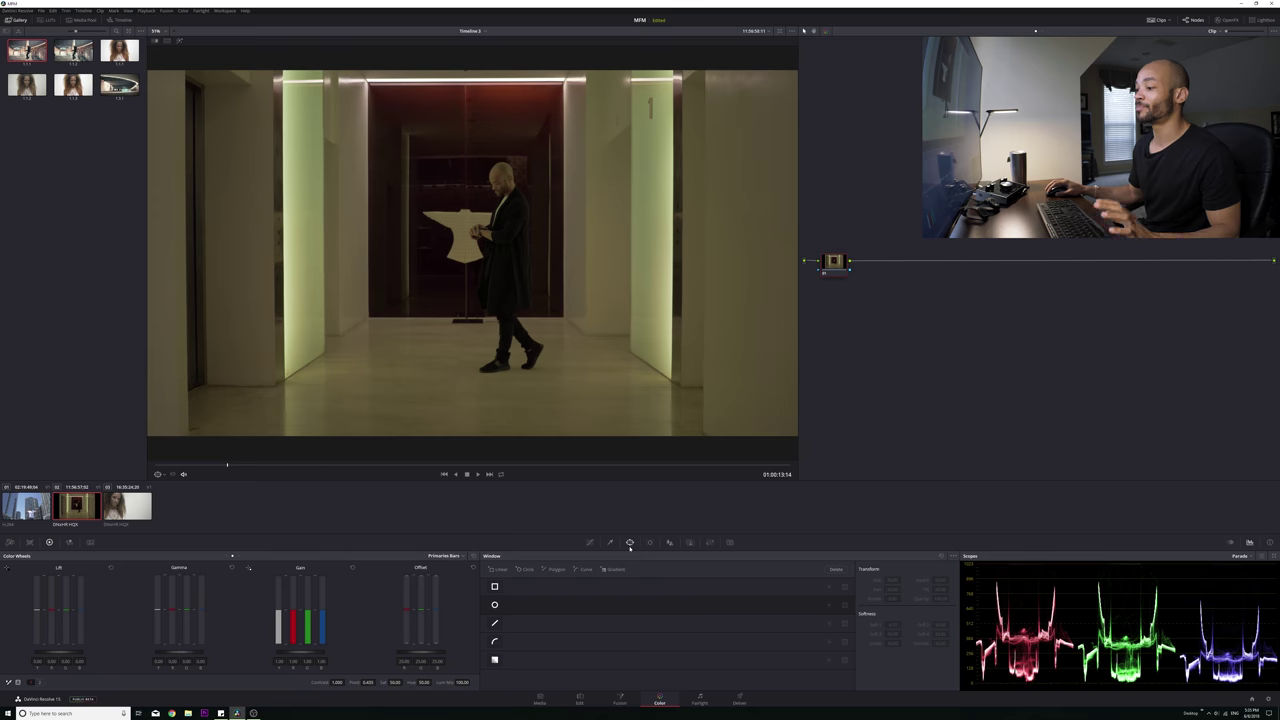
click(494, 605)
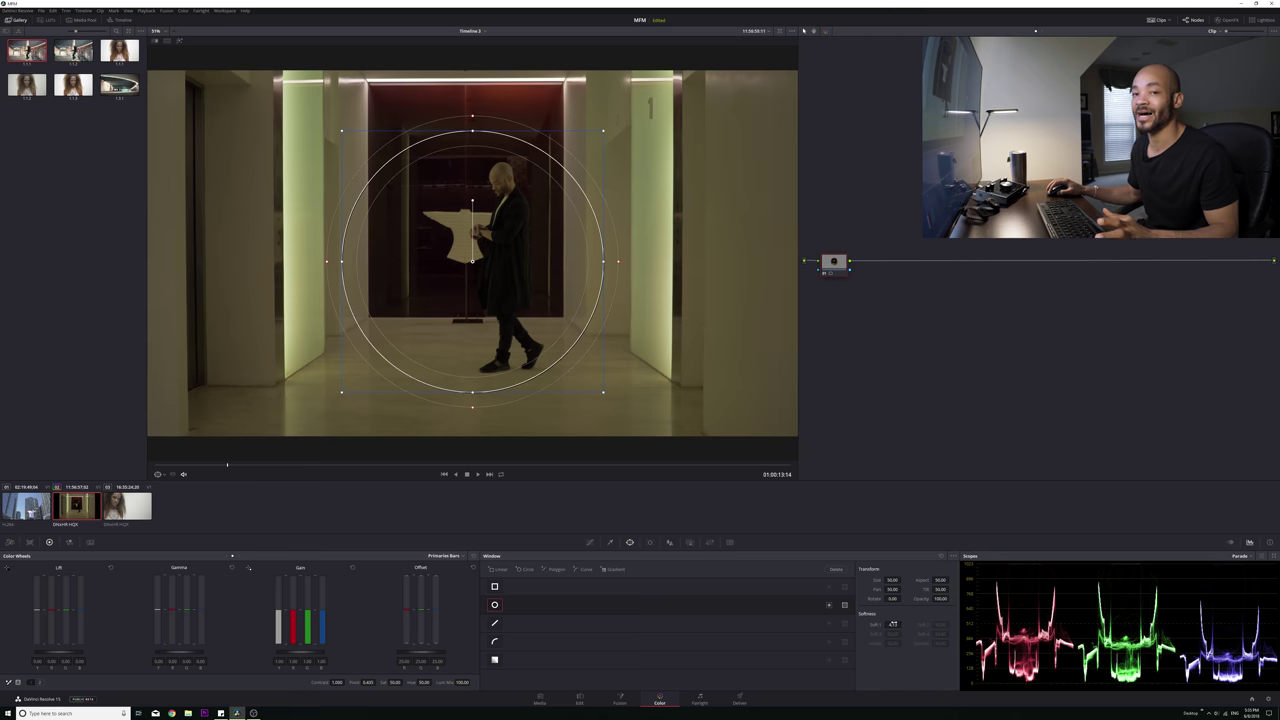
drag(893, 624, 860, 624)
drag(555, 322, 544, 289)
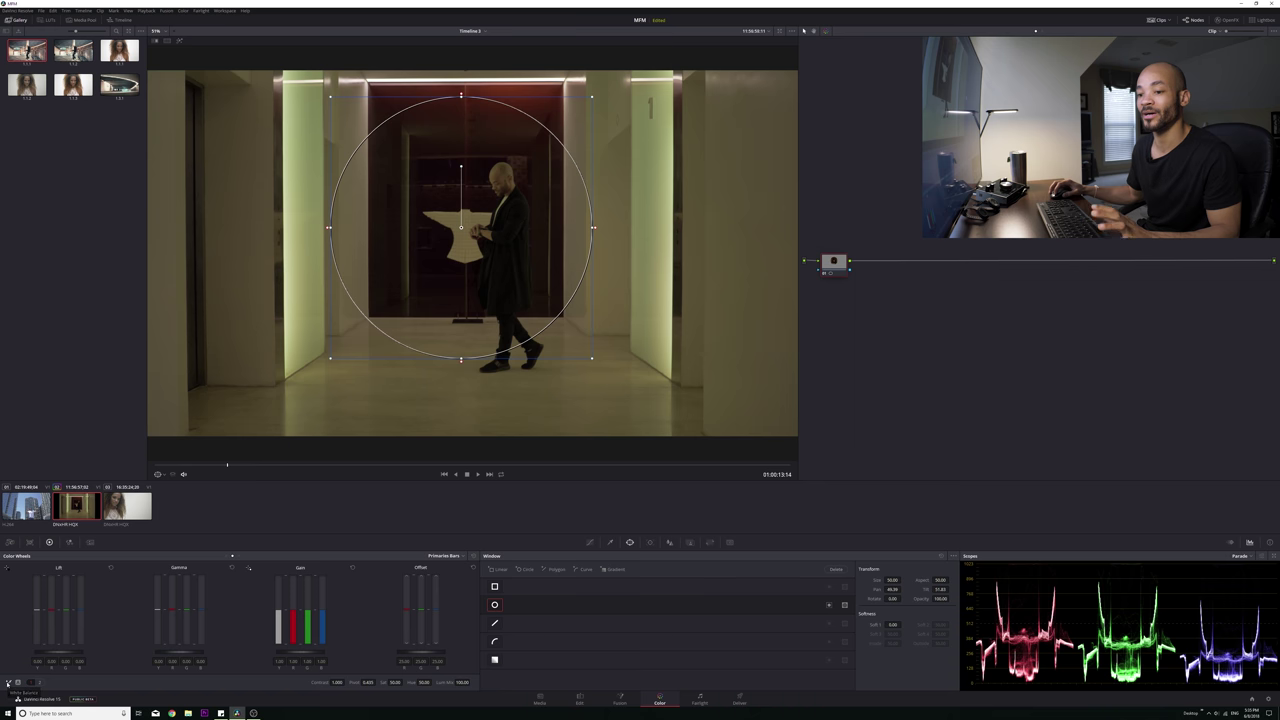
Shrink the circular window to a small patch and place it on the white wall left of the glowing green panel.
click(8, 684)
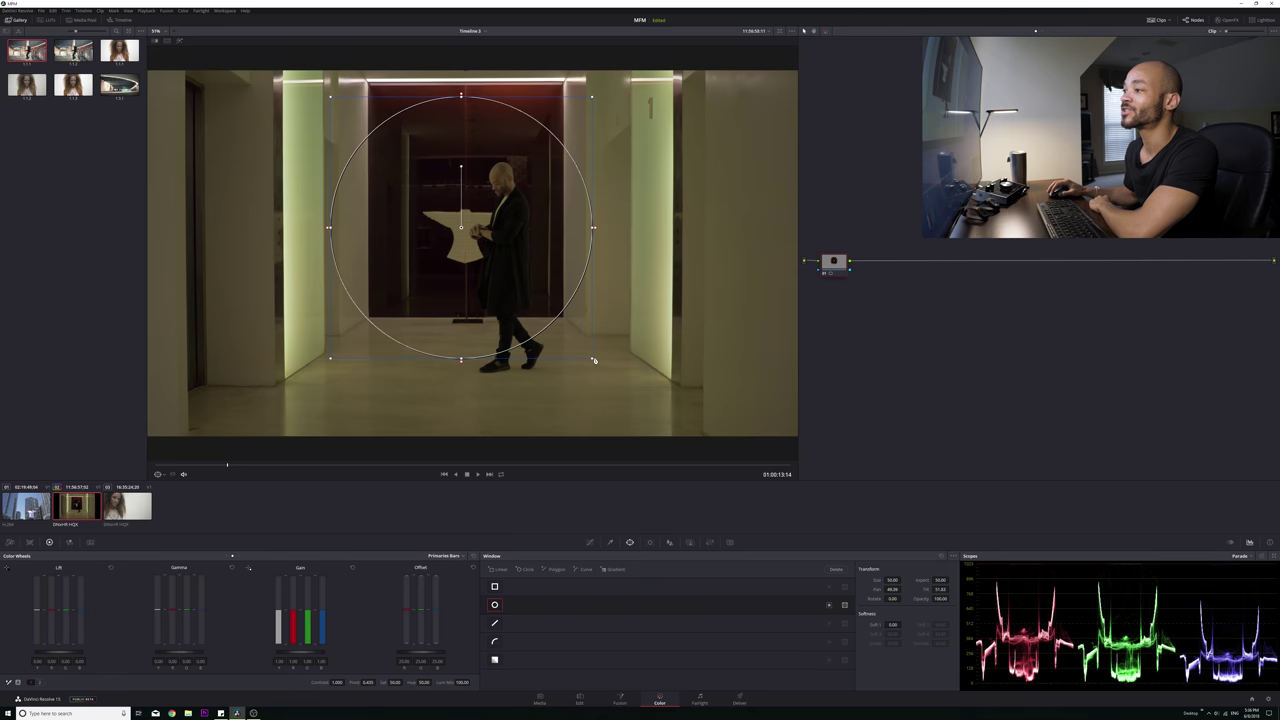
drag(593, 361, 461, 228)
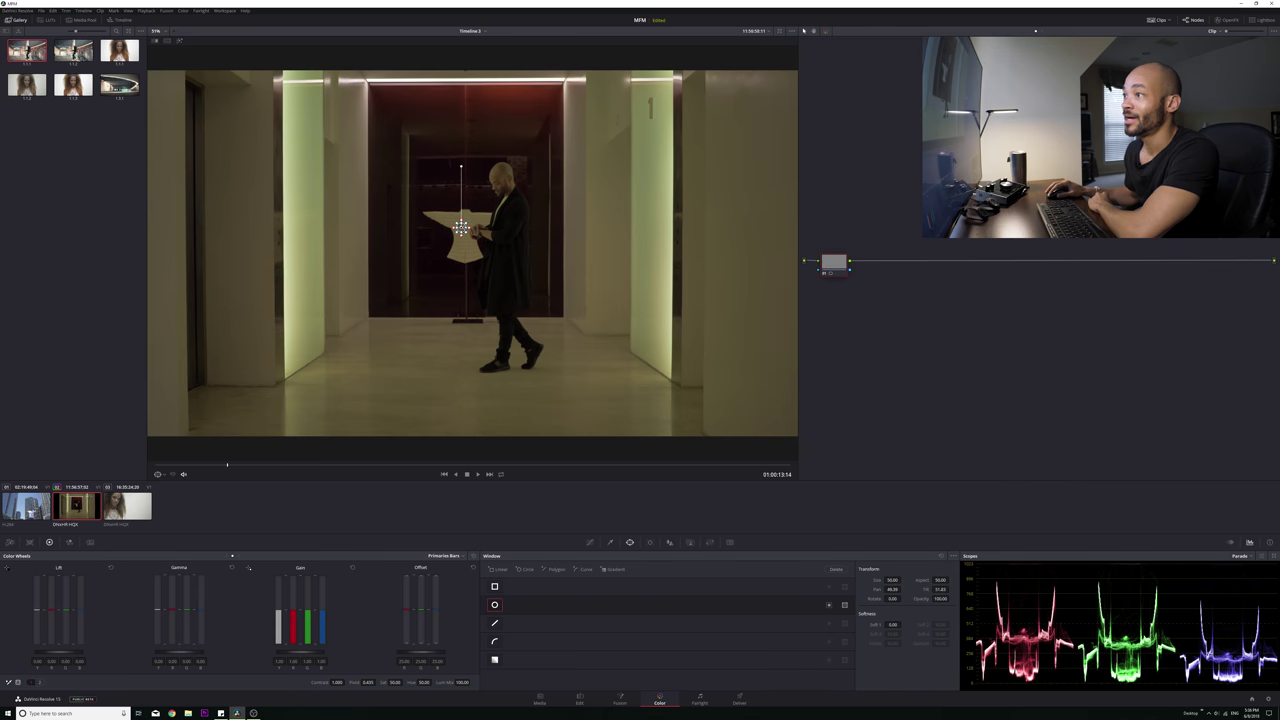
drag(461, 228, 256, 172)
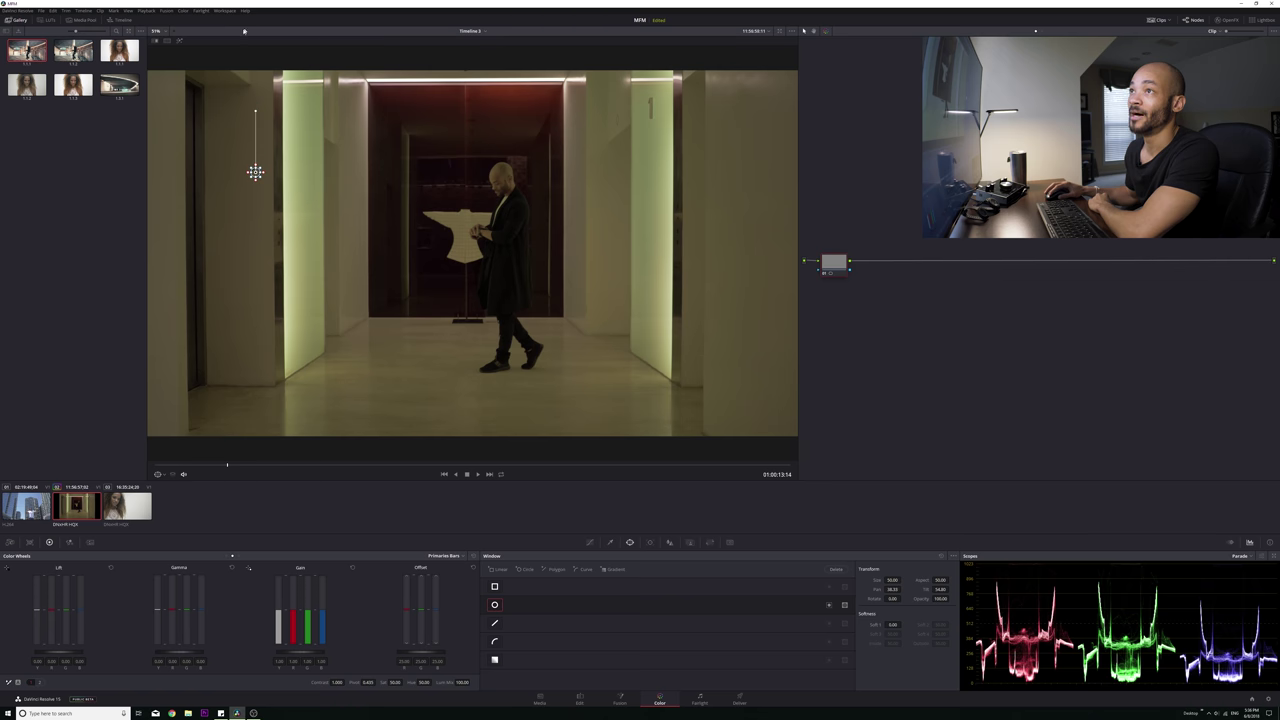
Highlight the windowed wall patch, balance it to neutral gray by raising the blue gain, and turn the circular window off.
click(179, 41)
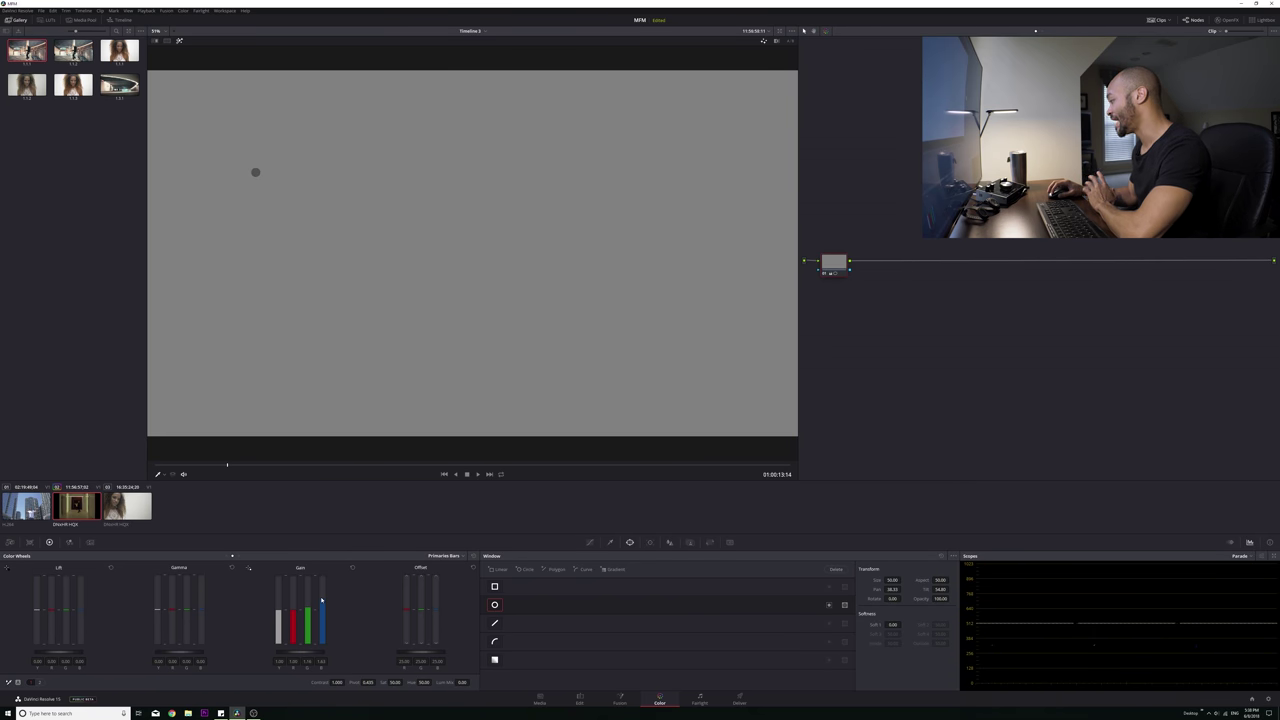
drag(322, 602, 322, 598)
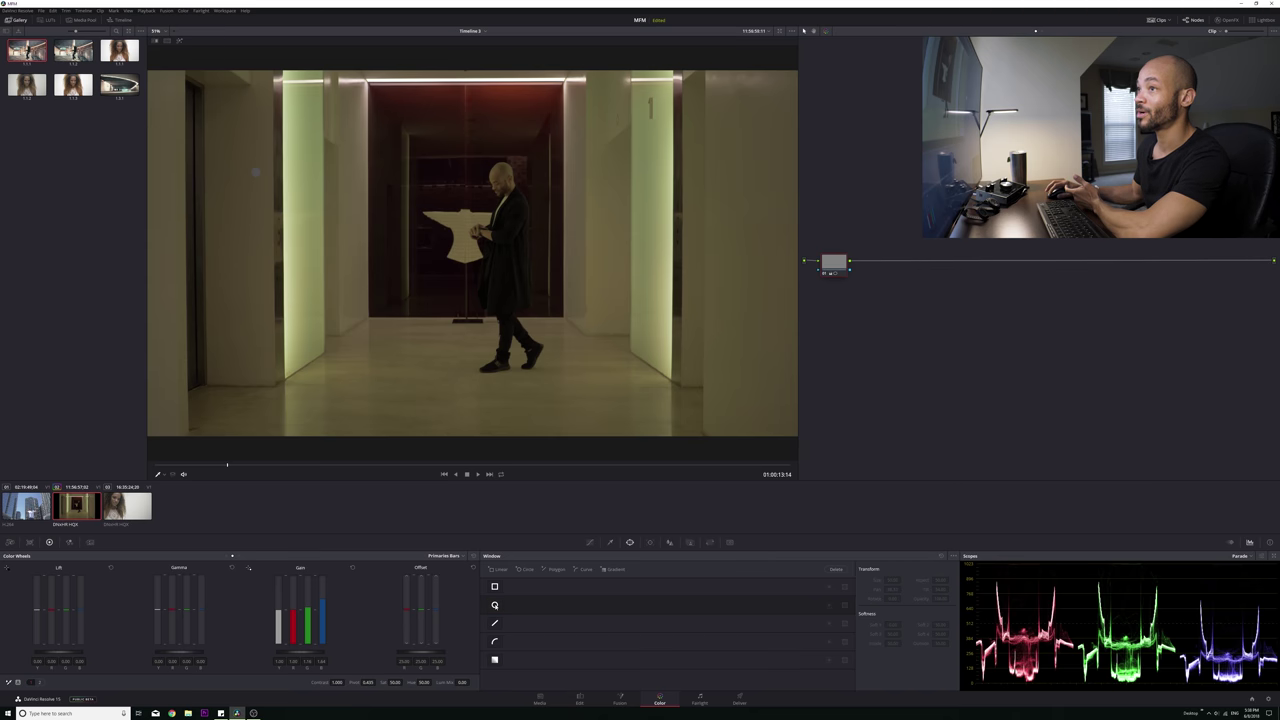
click(494, 605)
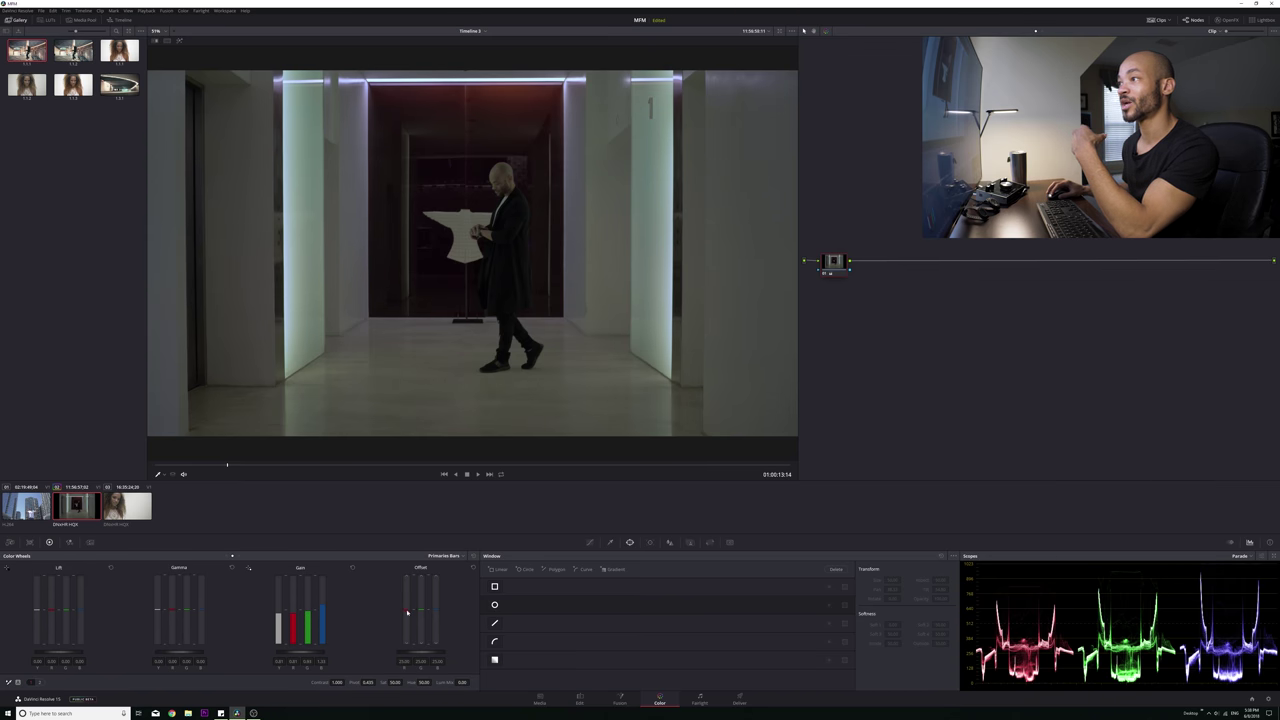
Adjust the hallway node's saturation and compare the shot with the grade off and on.
drag(404, 682, 404, 682)
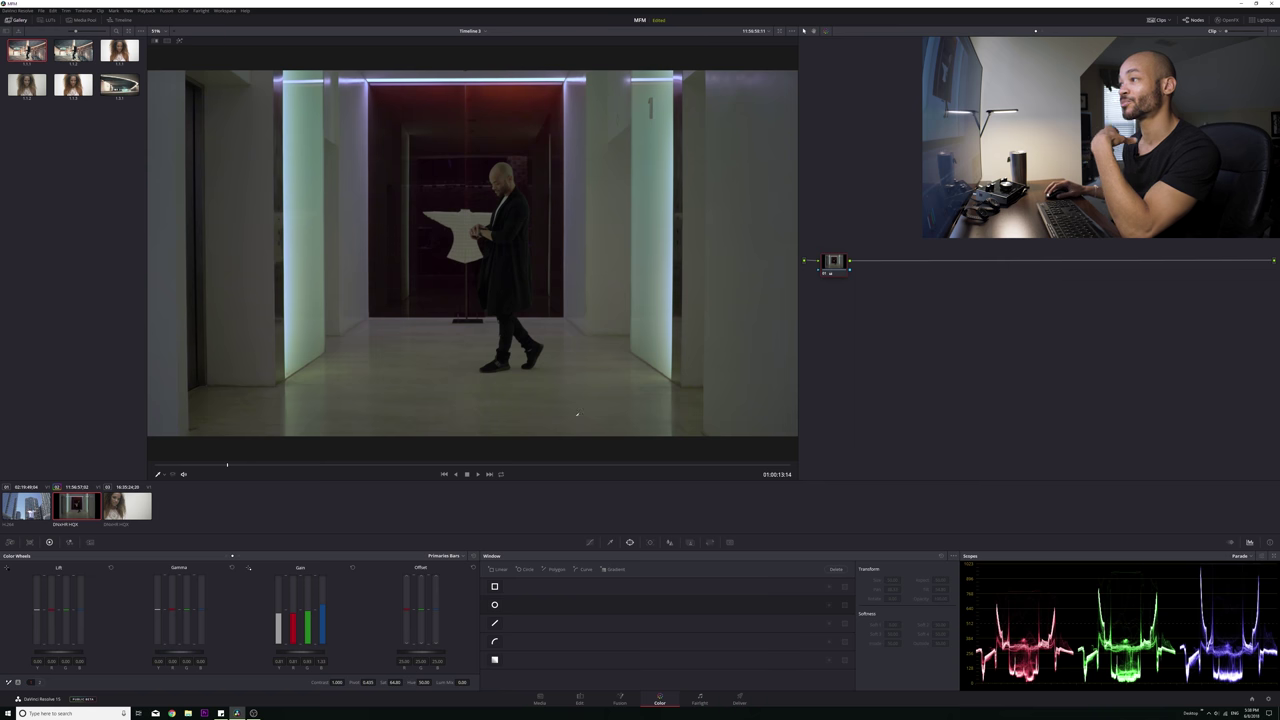
click(825, 273)
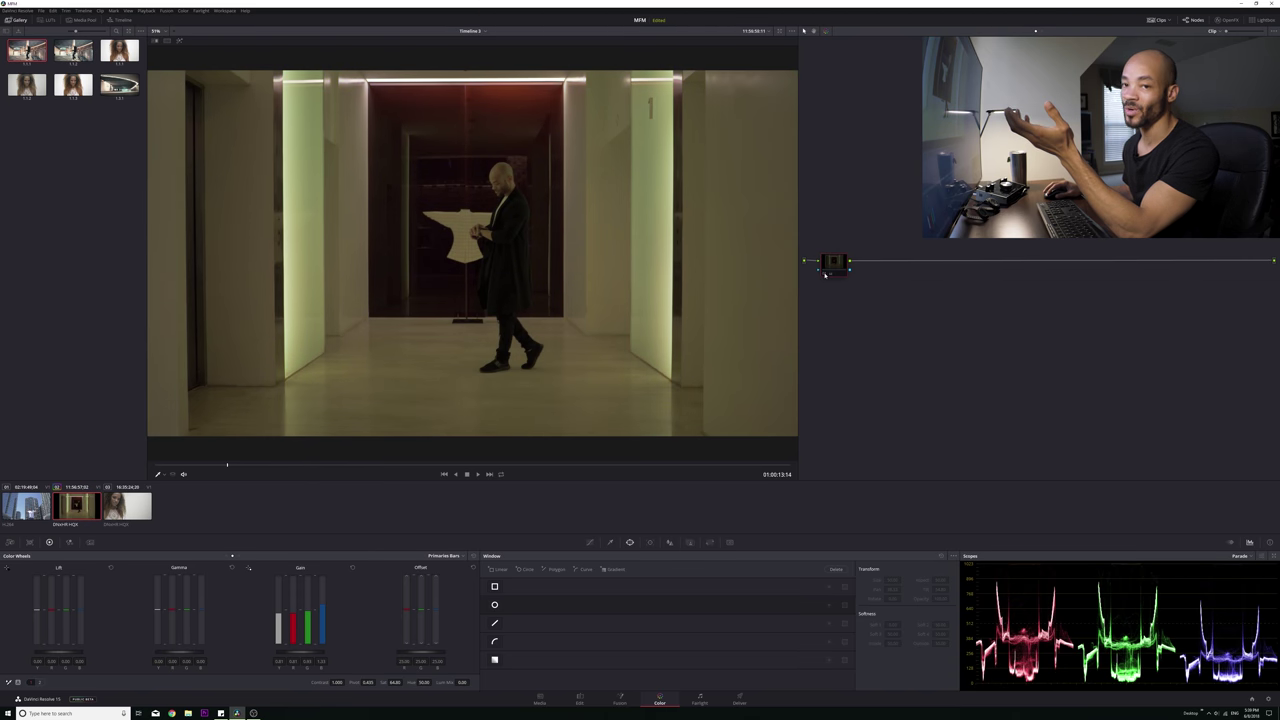
click(825, 273)
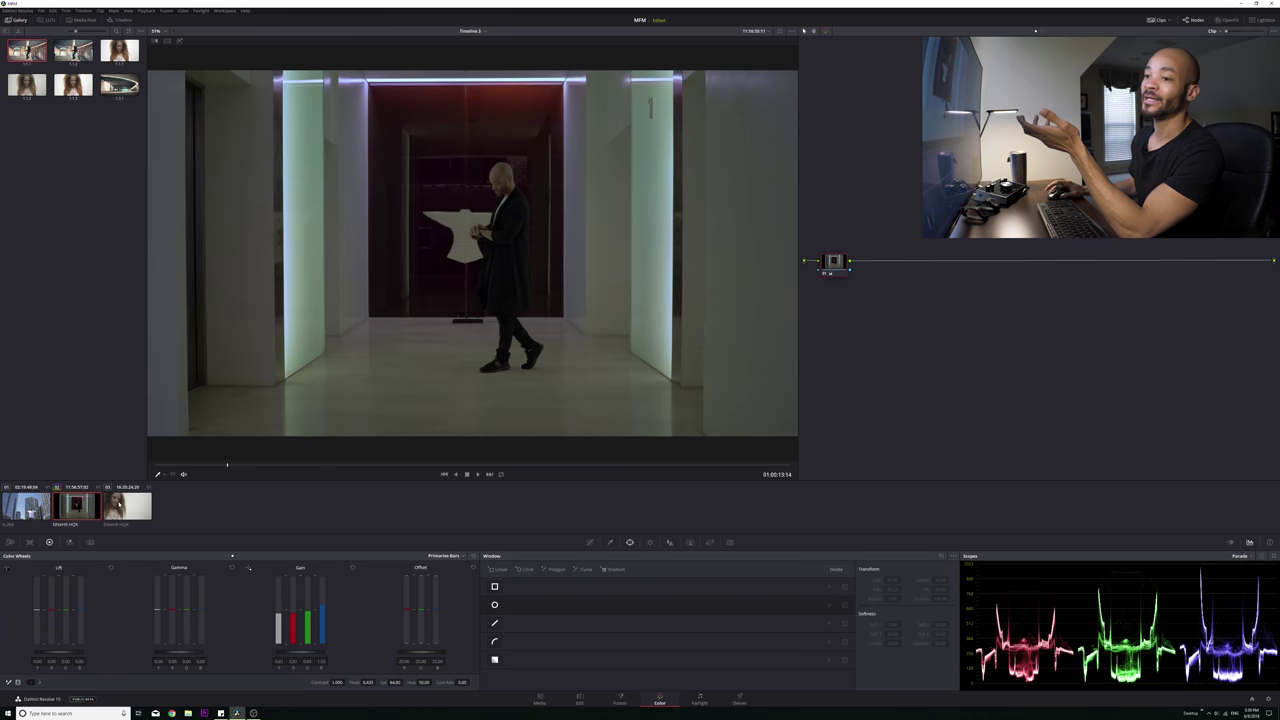
View the portrait clip, return to the hallway clip and compare its balanced and ungraded looks.
key(Down)
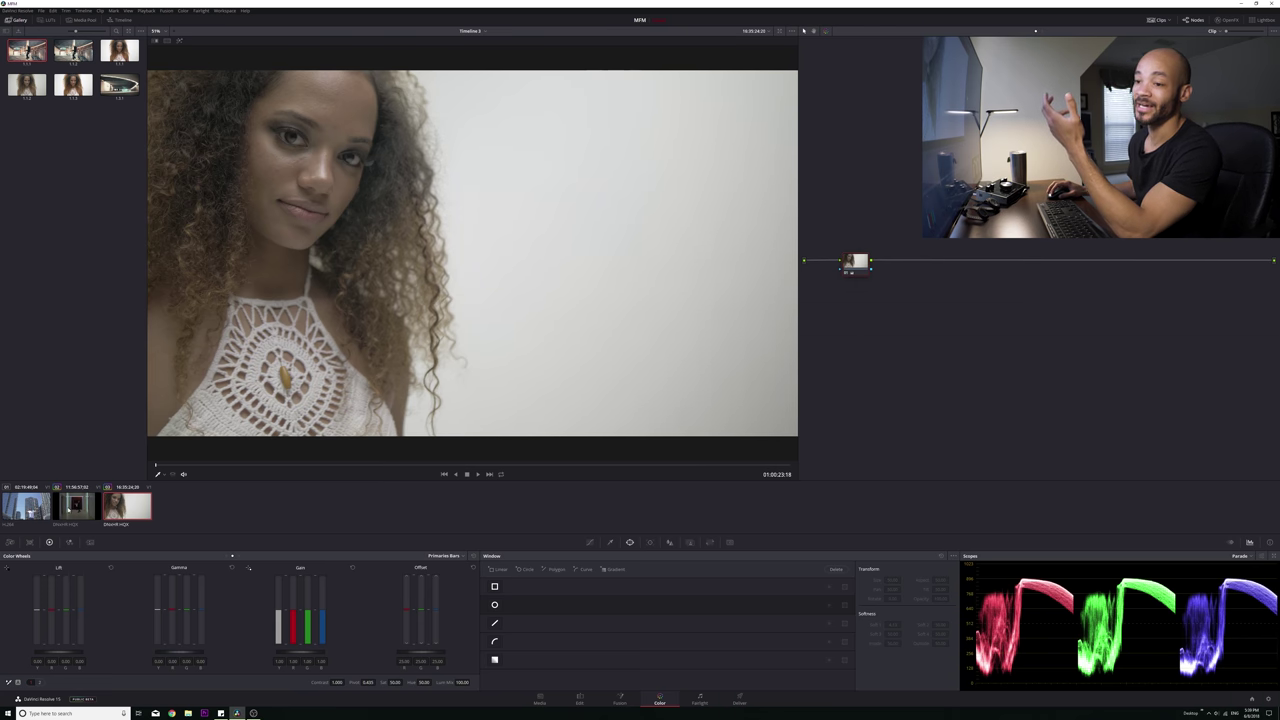
click(77, 507)
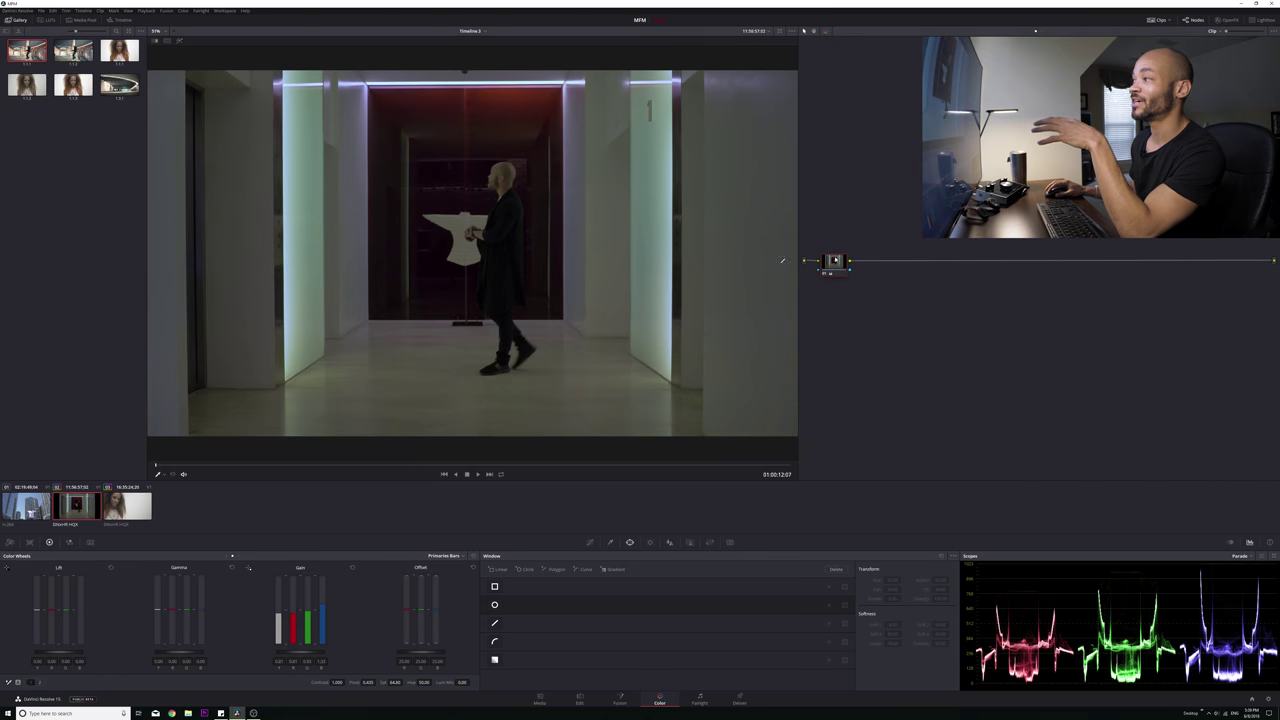
key(ctrl+d)
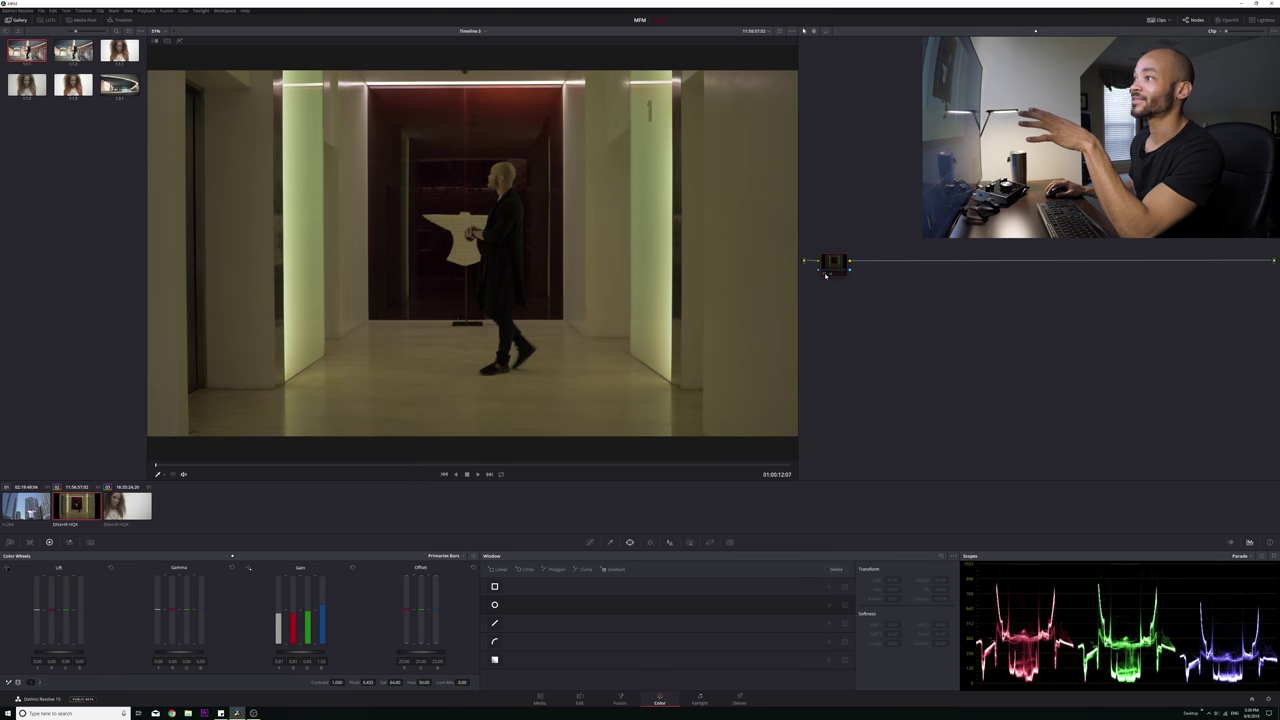
key(ctrl+d)
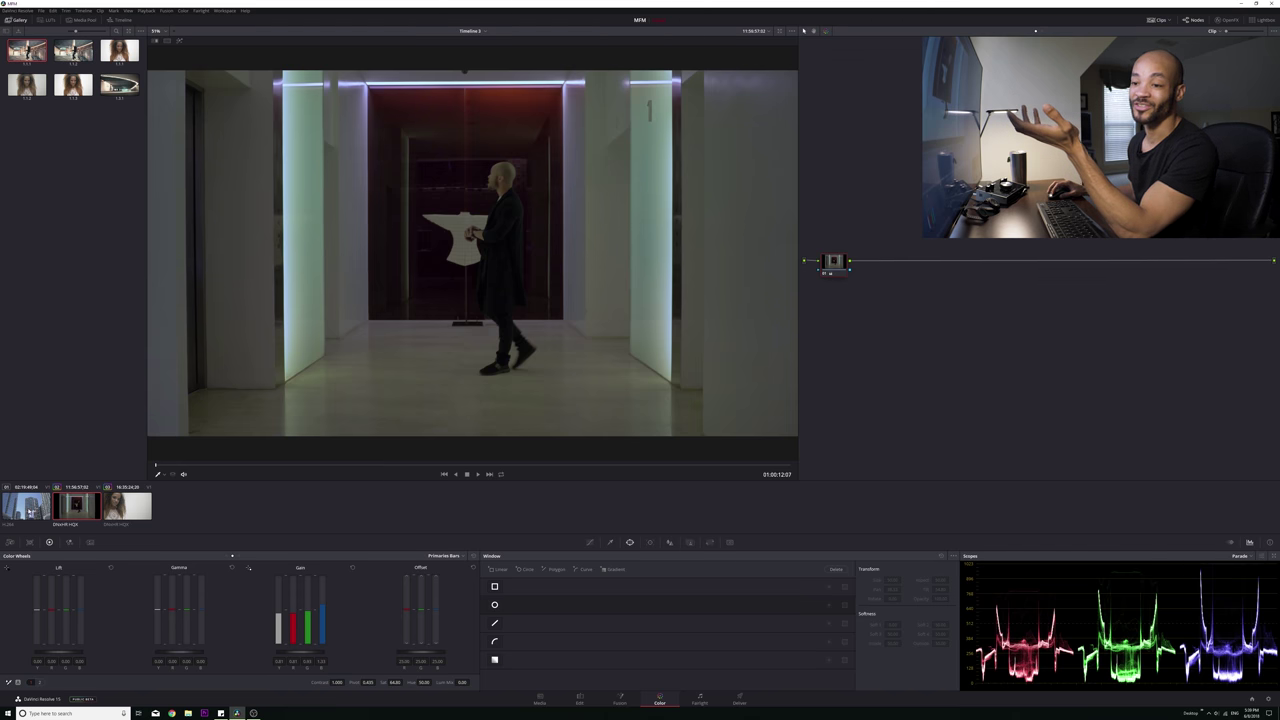
Switch to the skyscraper clip and set the Lum Mix of its node to 0.
click(31, 507)
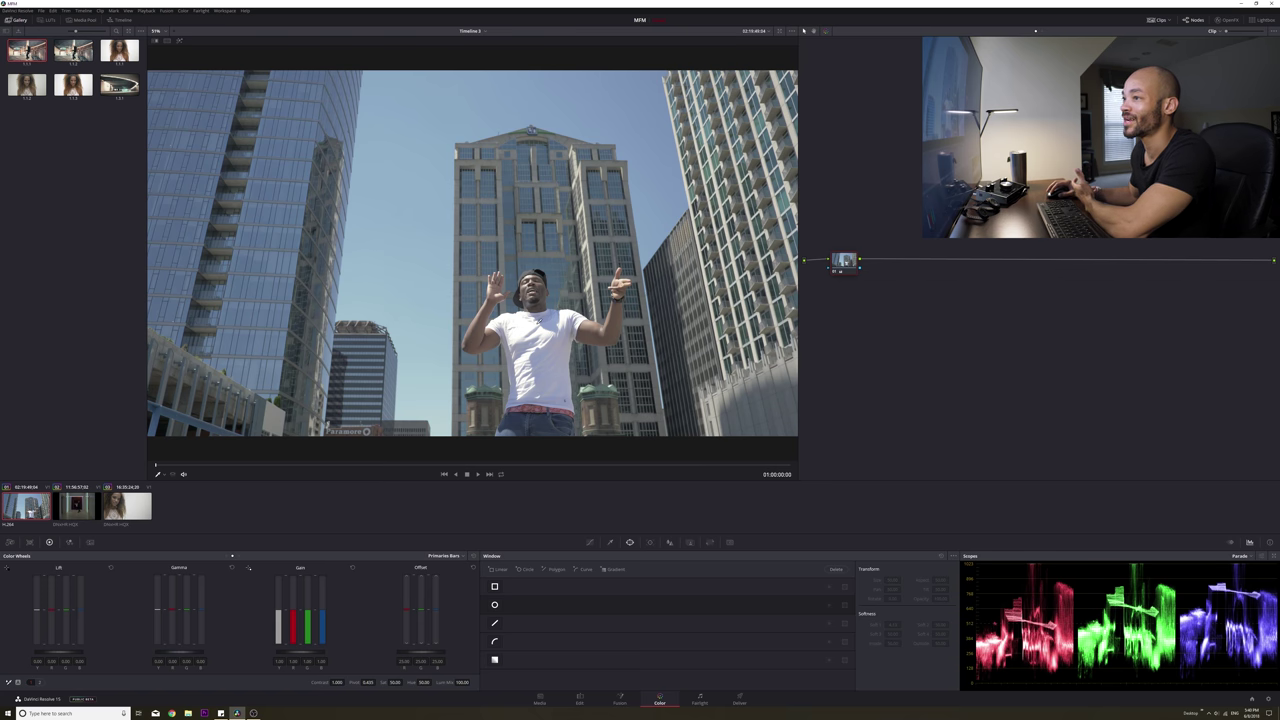
right_click(843, 263)
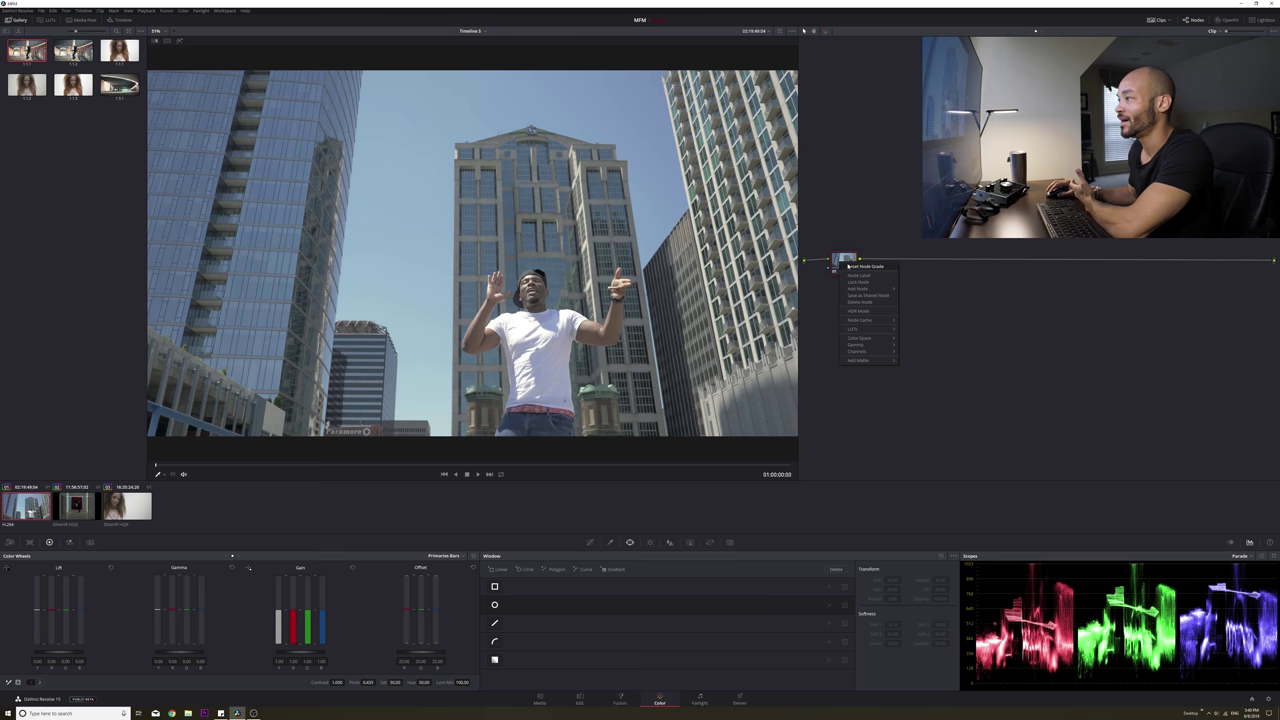
click(844, 261)
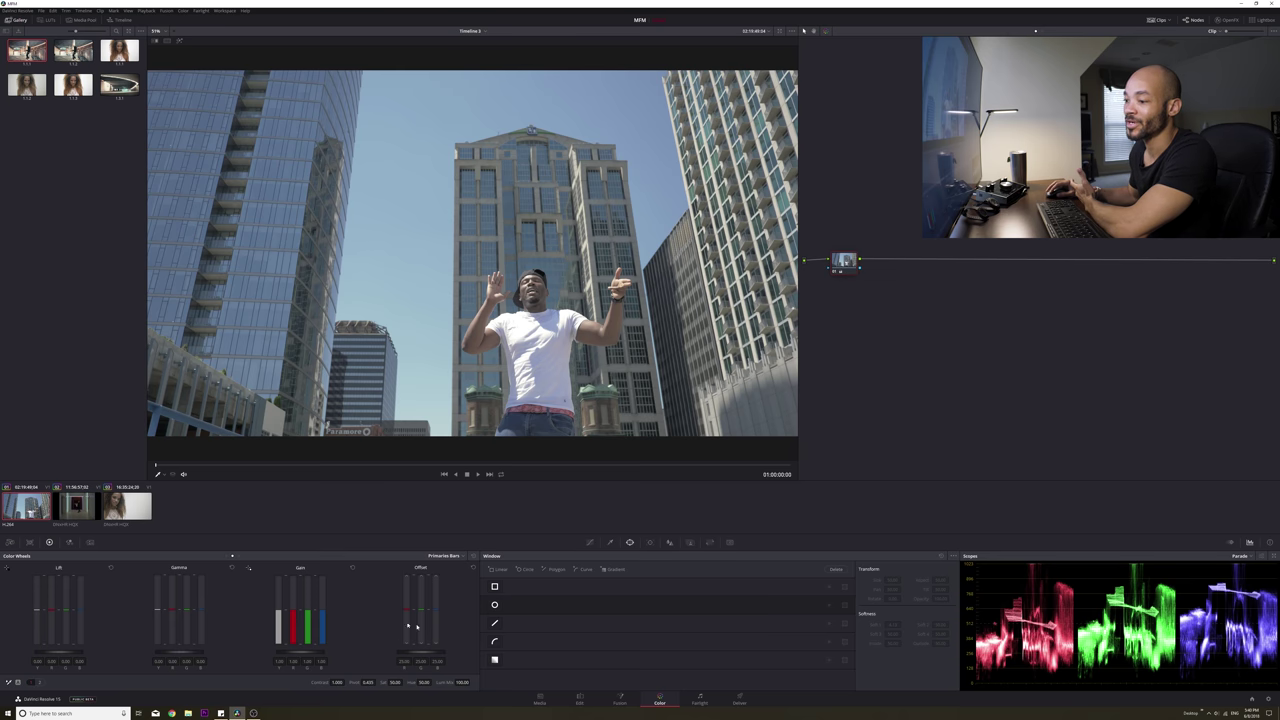
drag(470, 683, 477, 682)
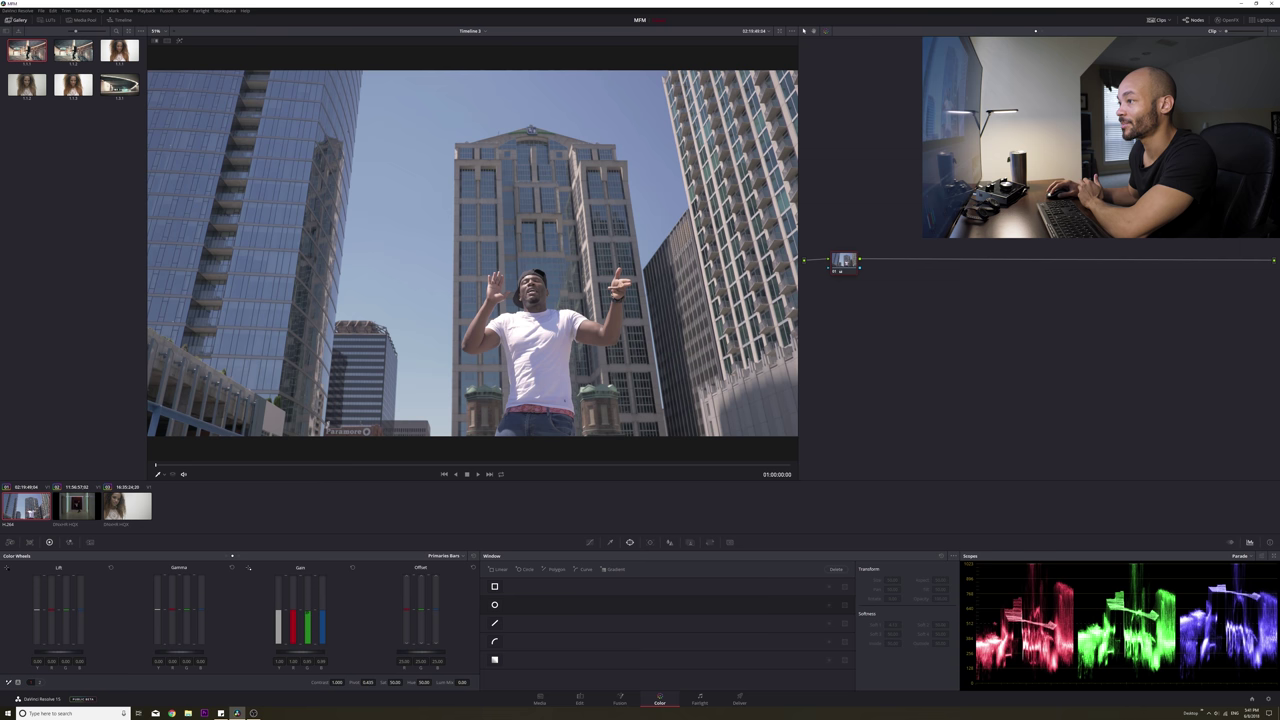
click(843, 262)
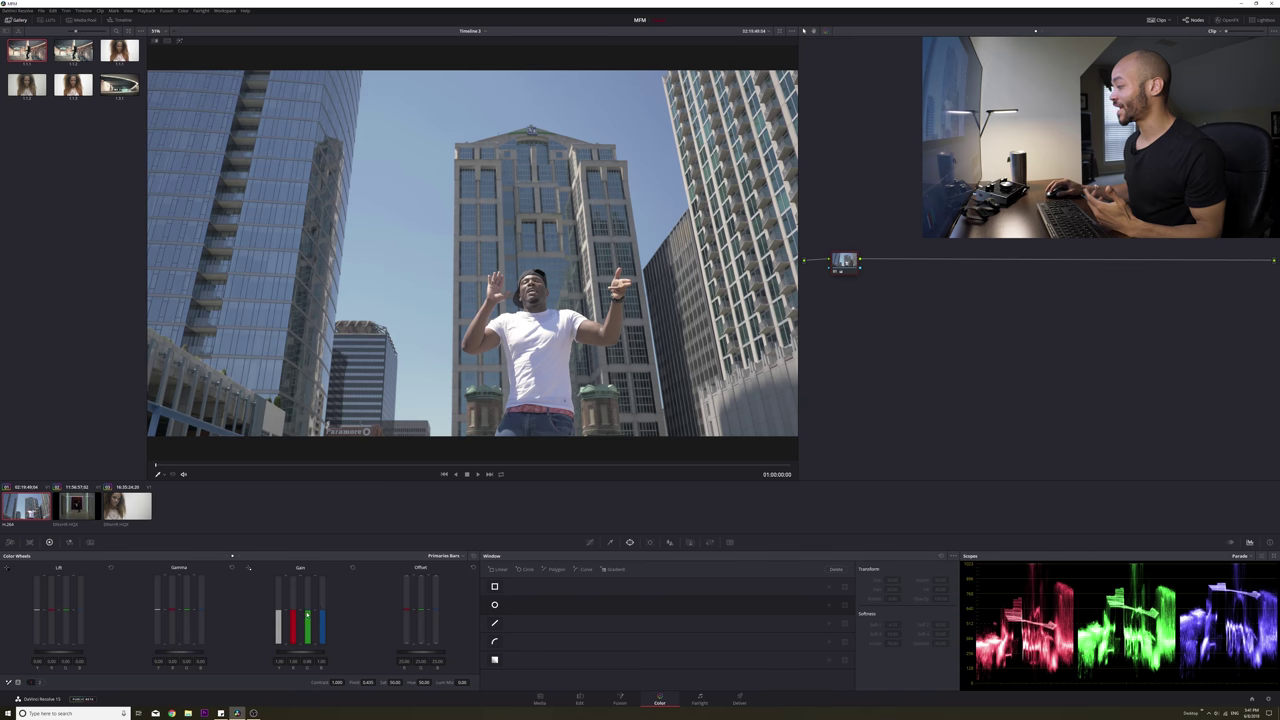
Try a higher blue gain on the skyscraper clip, undo it, and rebalance the gain channels to remove the green cast.
drag(317, 604, 317, 598)
key(ctrl+z)
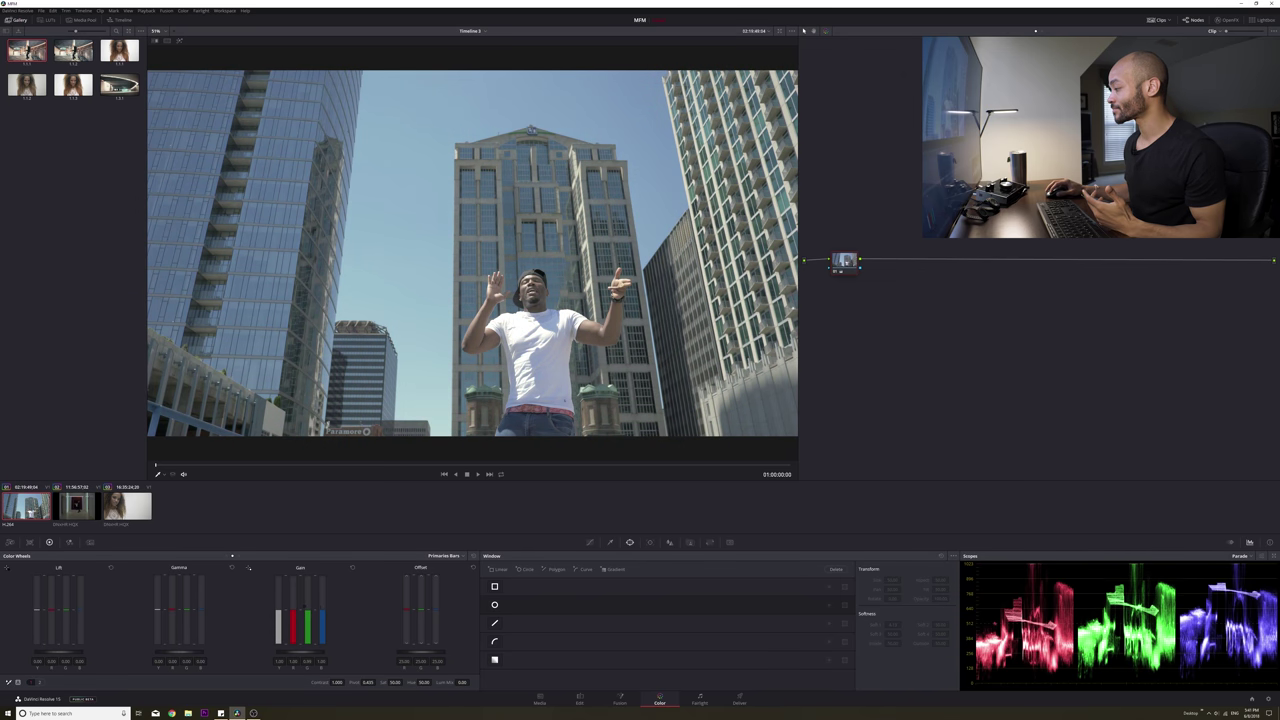
drag(305, 606, 322, 611)
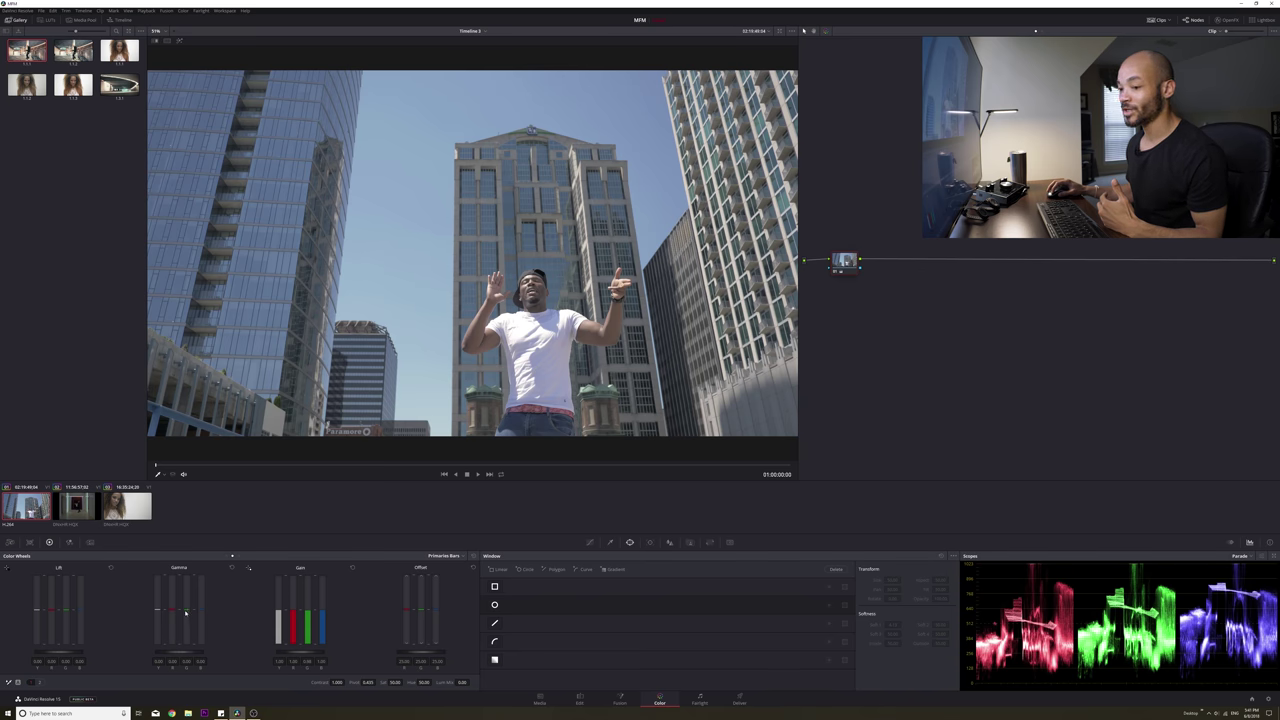
Fine-tune the green gamma of the skyscraper clip and compare the shot with the node off and on.
drag(186, 610, 186, 622)
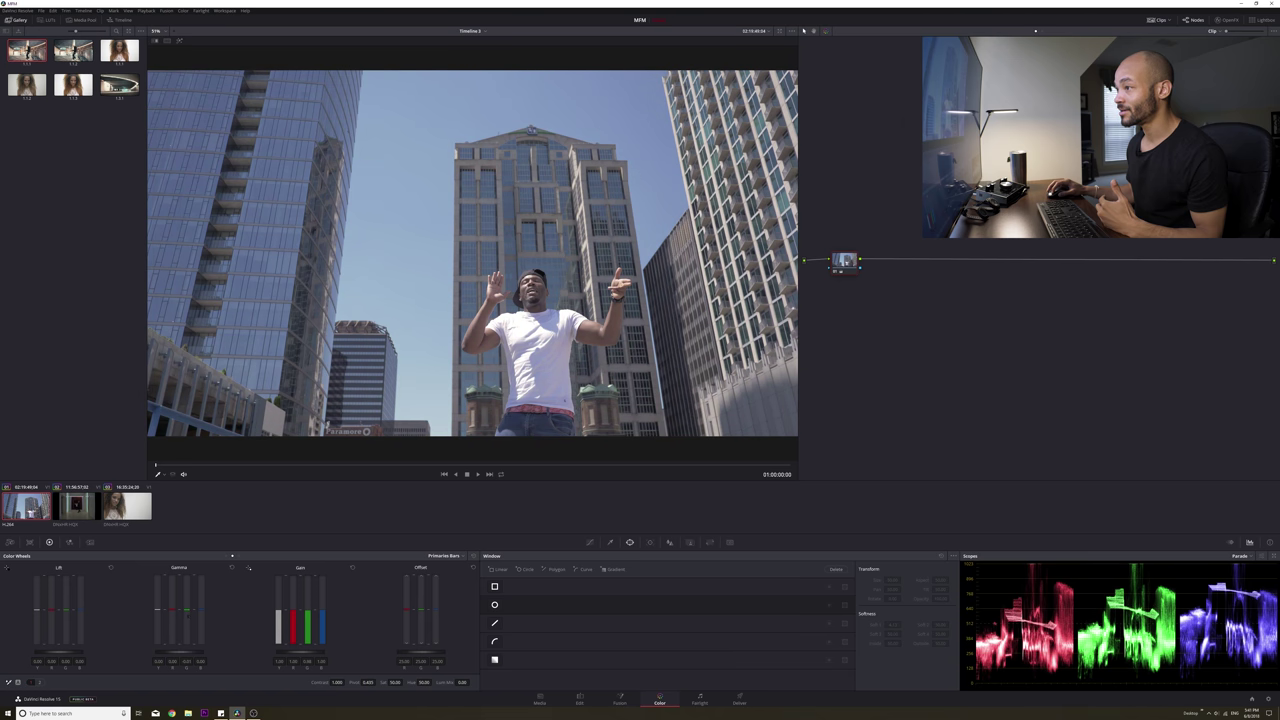
drag(186, 622, 186, 626)
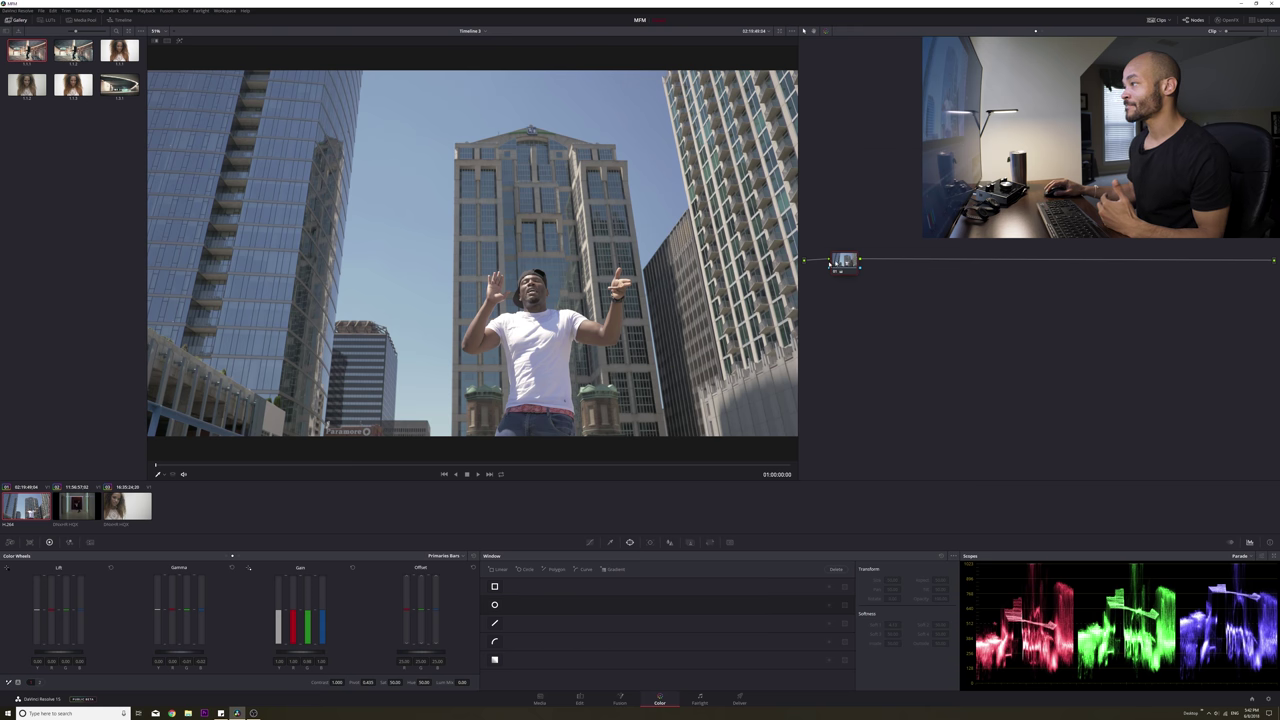
click(836, 272)
click(836, 272)
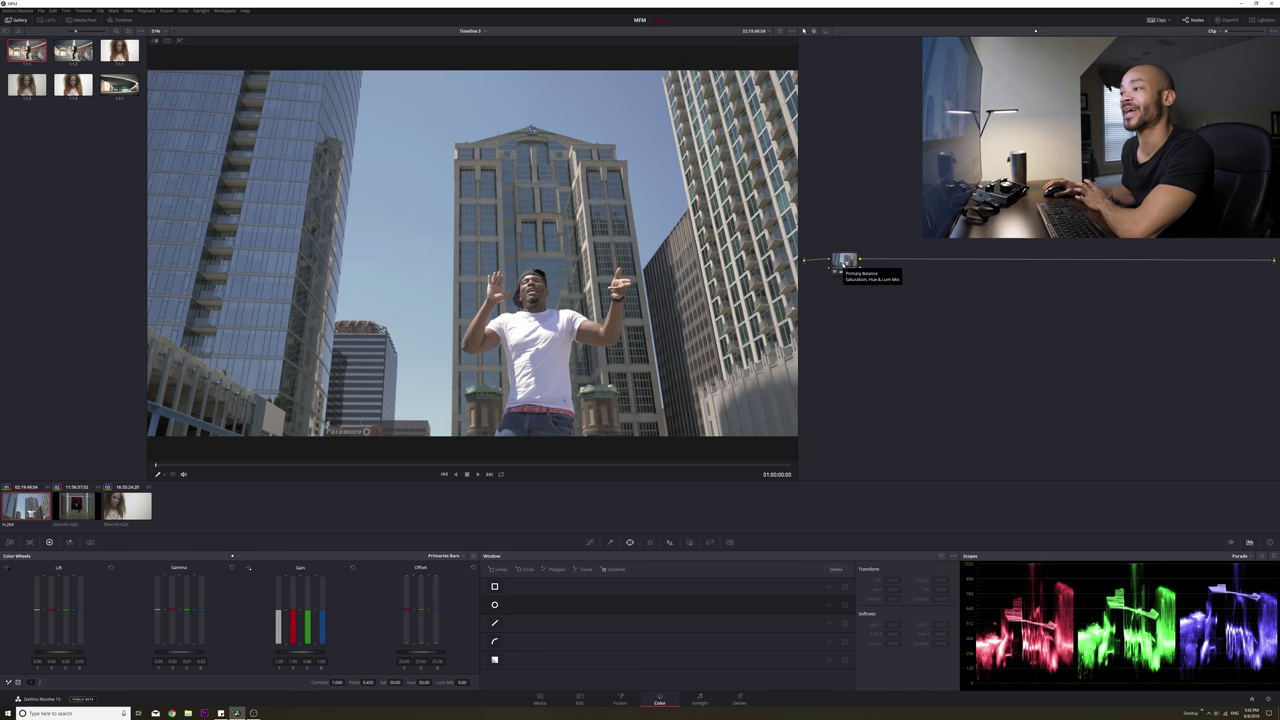
Add a serial node and flatten its Custom curve by lowering the white point and slightly raising the black point.
right_click(845, 265)
mouse_move(870, 290)
click(913, 295)
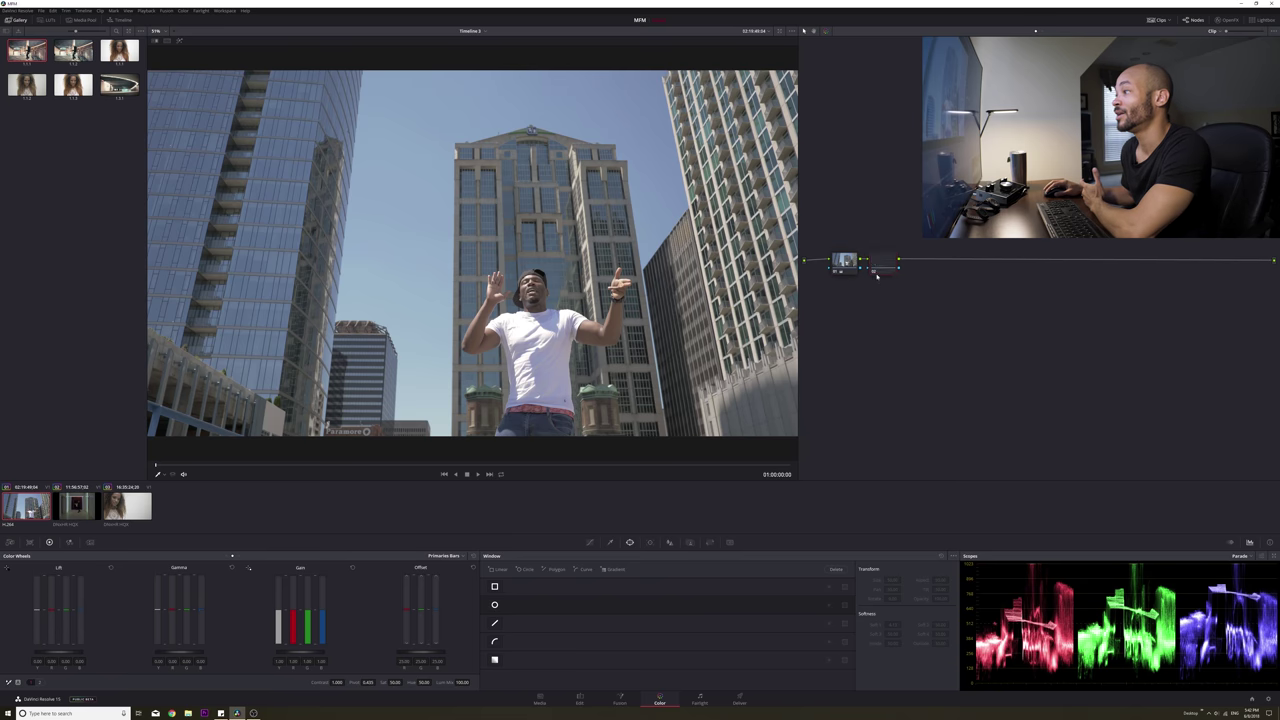
click(590, 542)
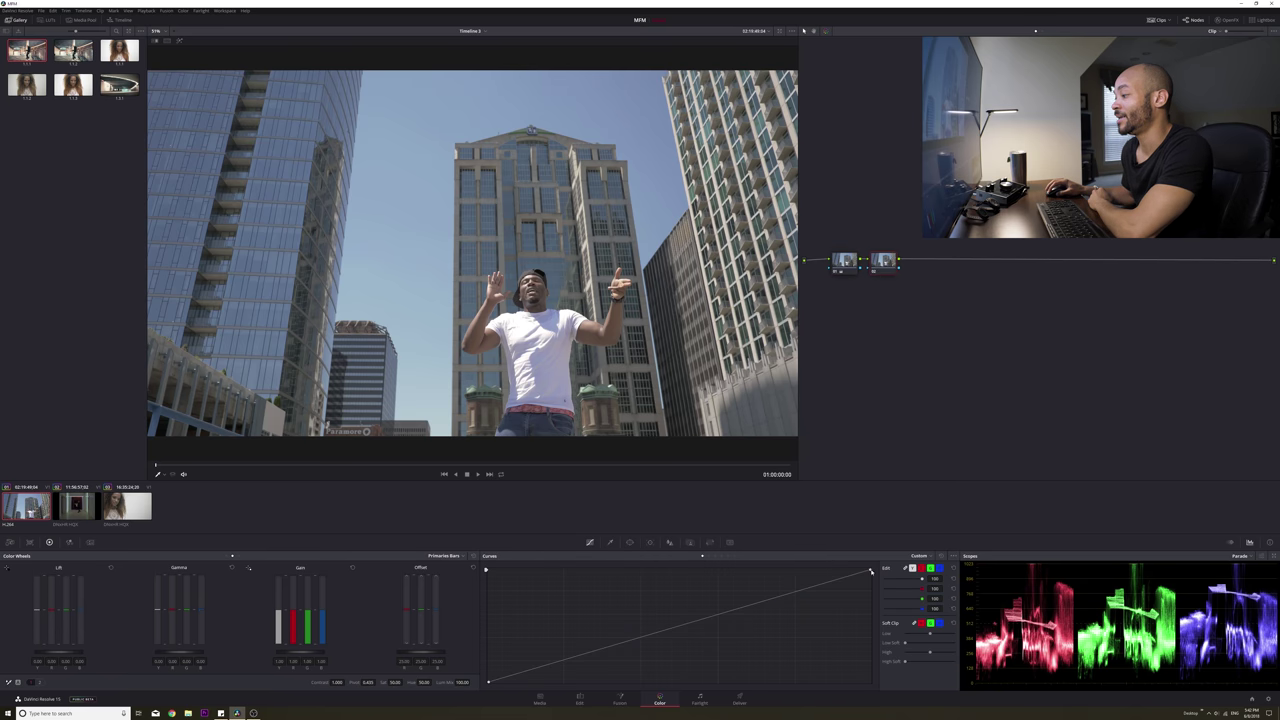
drag(870, 570, 870, 583)
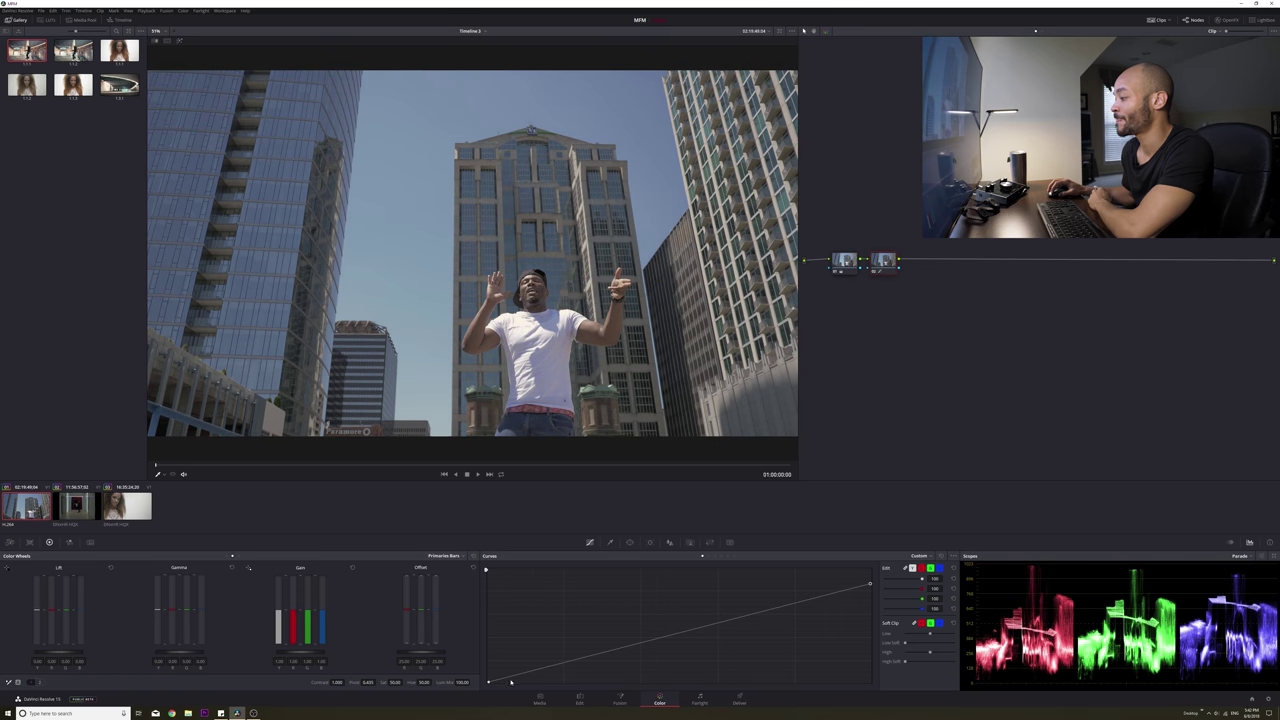
drag(488, 688, 488, 679)
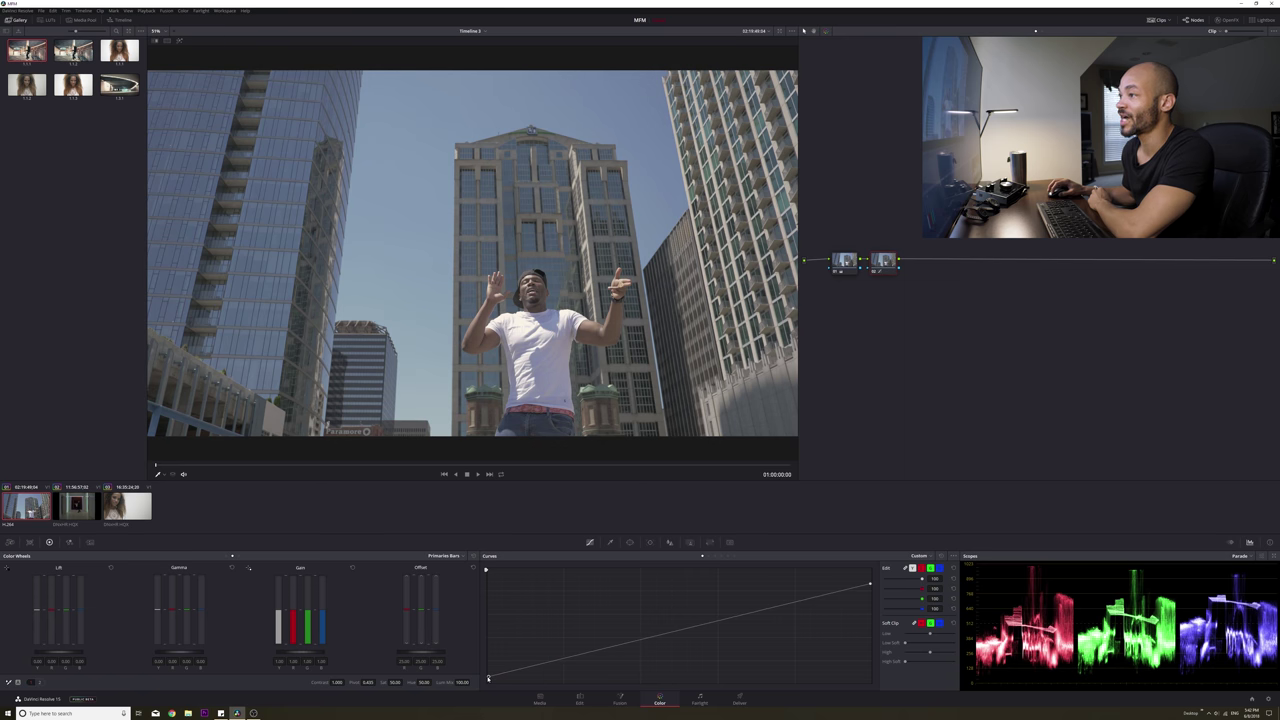